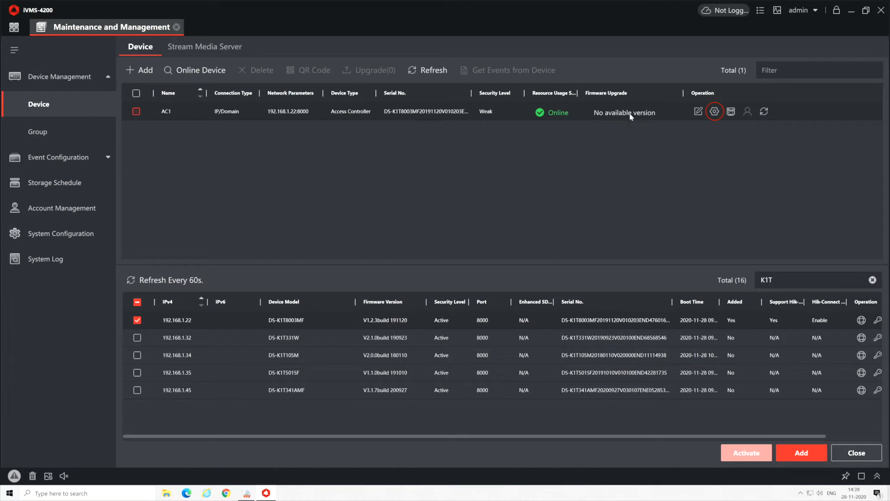
# Open remote configuration for access controller AC1 at 192.168.1.22 from Device Management
pyautogui.click(715, 112)
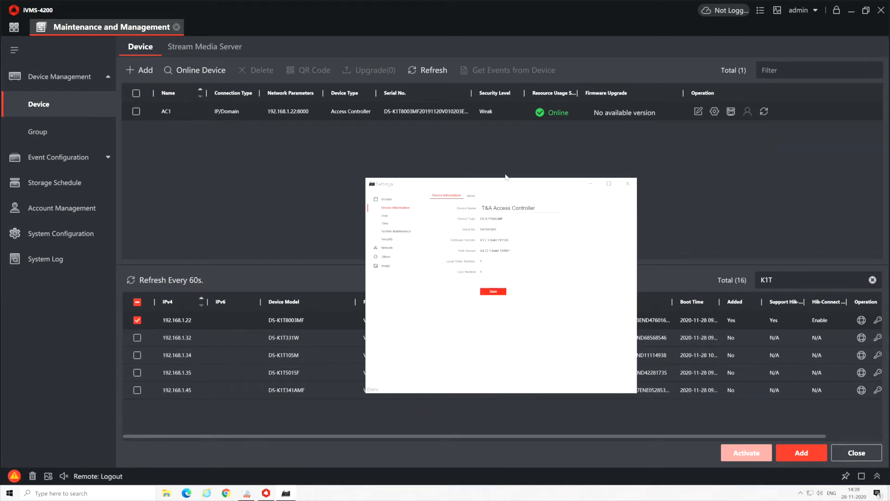
# Save AC1's device time with time zone GMT+04:00 Abu Dhabi, Muscat, then close the window
pyautogui.click(296, 172)
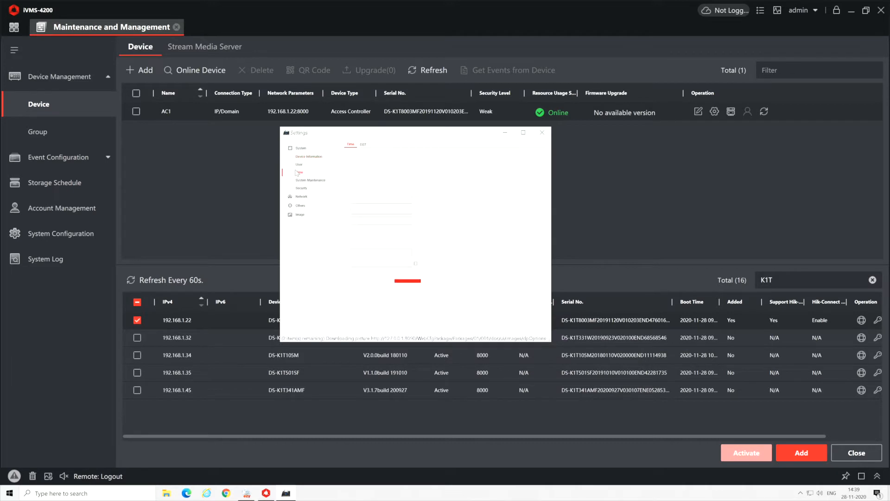
pyautogui.click(443, 168)
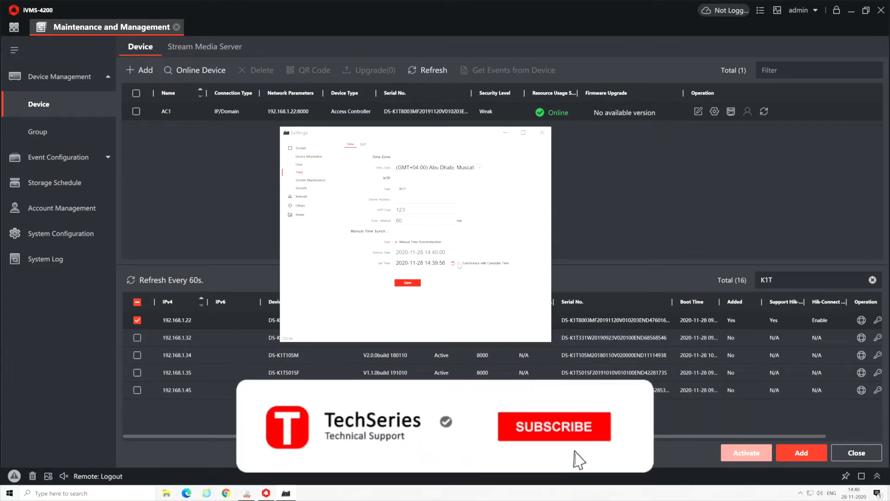
pyautogui.click(408, 284)
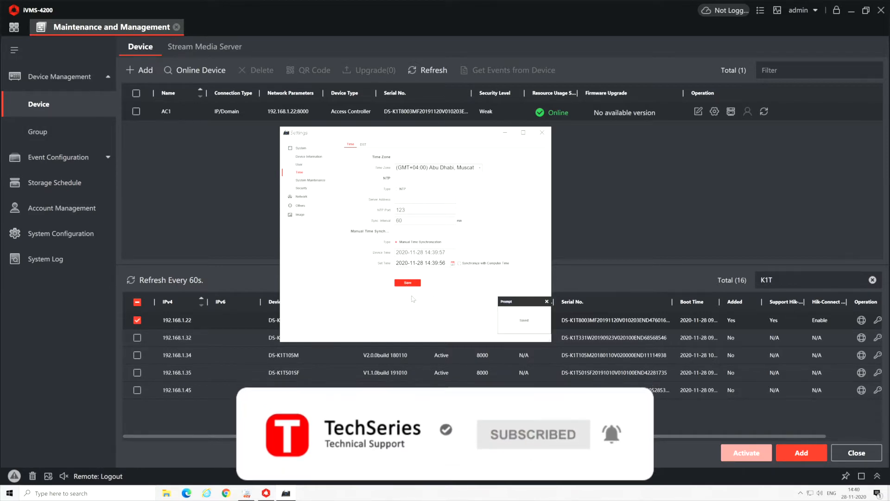
pyautogui.click(541, 134)
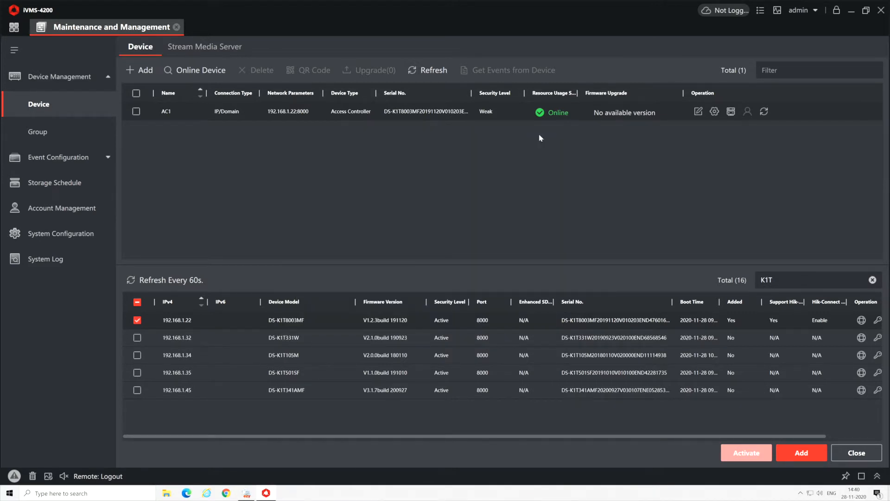
# In Access Control's More Parameters, save Uploading Mode with Main Channel N1 for Center1
pyautogui.click(10, 29)
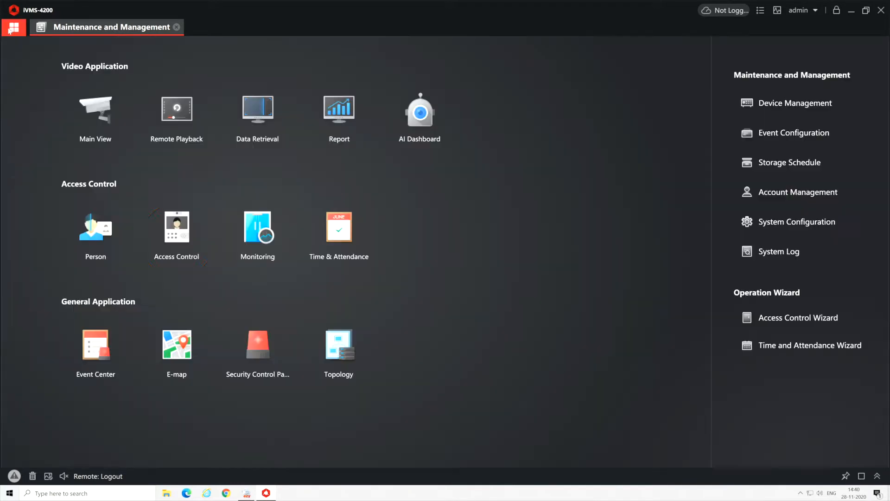
pyautogui.click(173, 245)
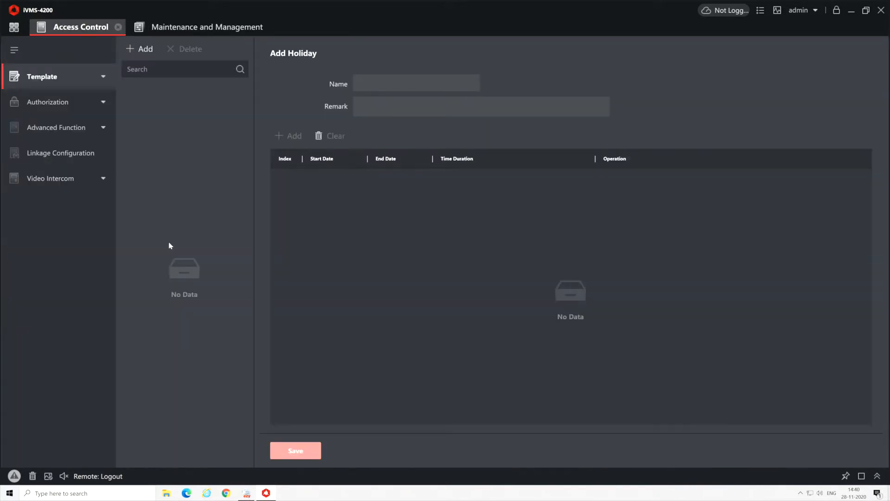
pyautogui.click(103, 130)
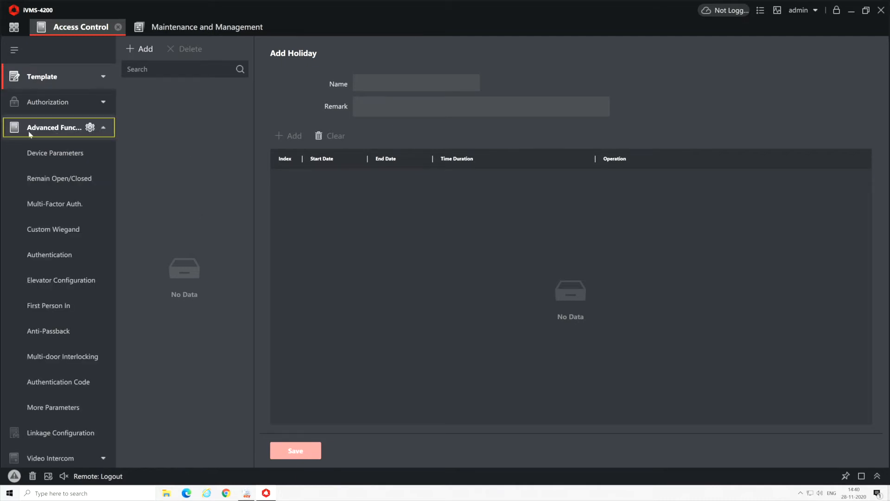
pyautogui.scroll(-1, 64, 236)
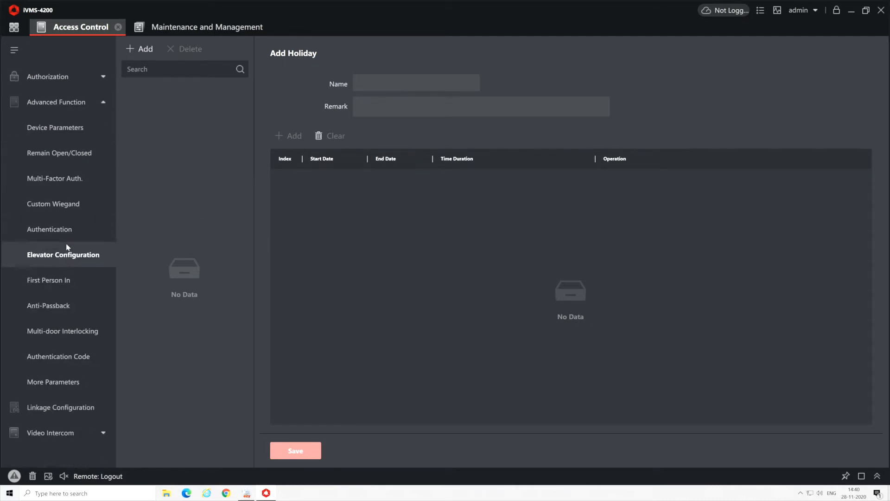
pyautogui.click(57, 385)
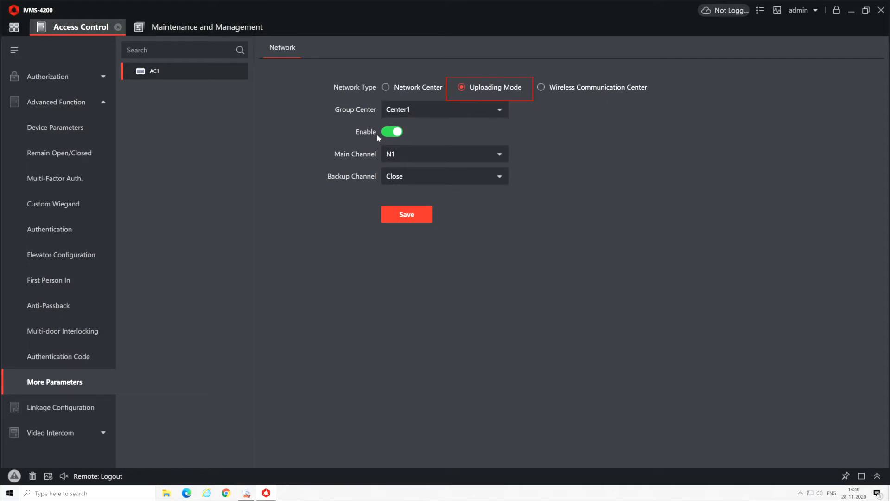
pyautogui.click(408, 158)
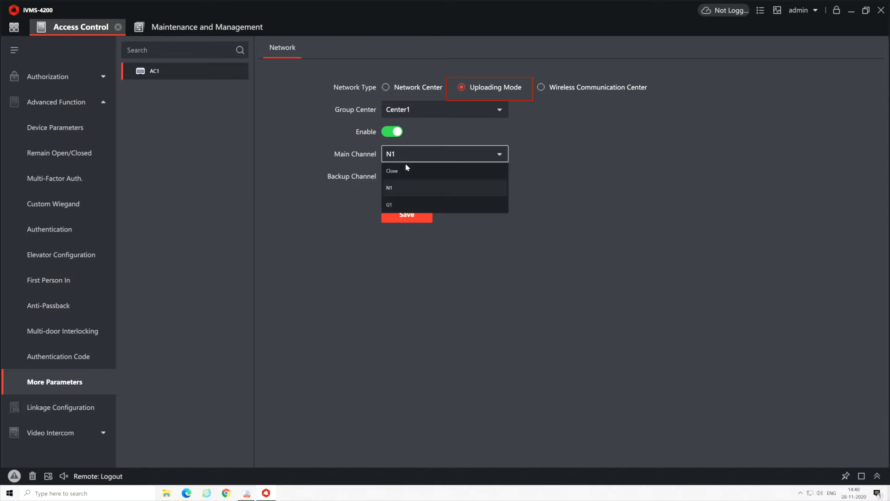
pyautogui.click(392, 191)
pyautogui.click(410, 215)
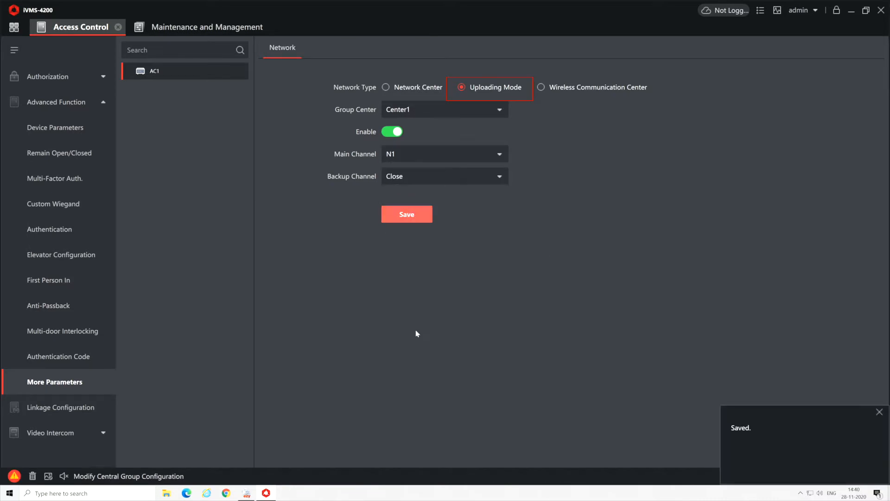
# Switch AC1's network type to Network Center and set Address Type to Domain Name
pyautogui.click(387, 89)
pyautogui.click(436, 110)
pyautogui.click(437, 109)
pyautogui.click(438, 133)
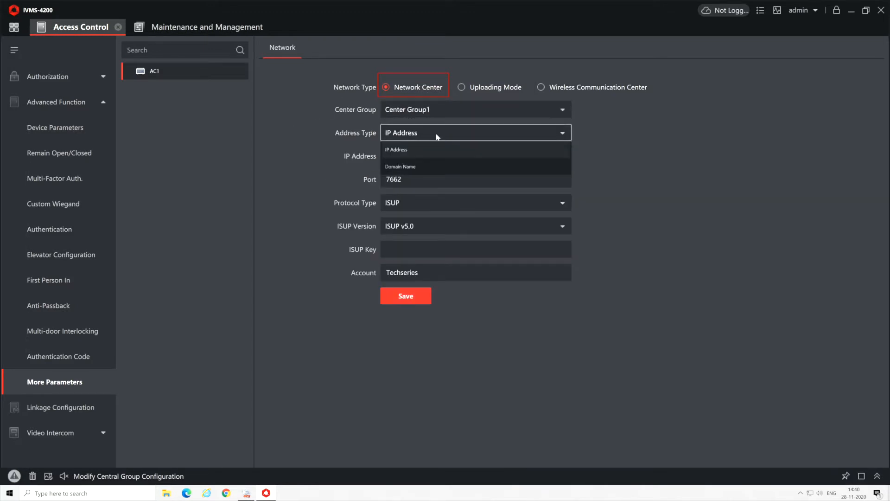
pyautogui.click(423, 169)
# Type a sample domain name, then clear the Domain Name field back to empty
pyautogui.click(416, 158)
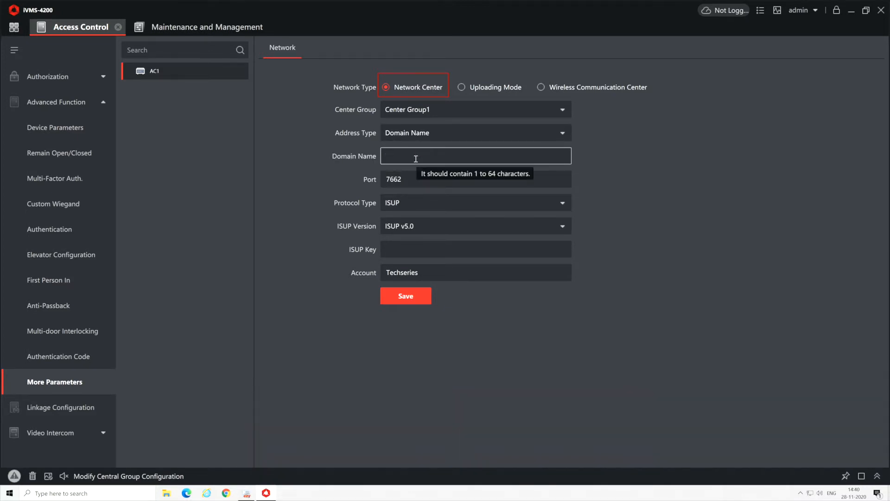
pyautogui.write('zenithtech')
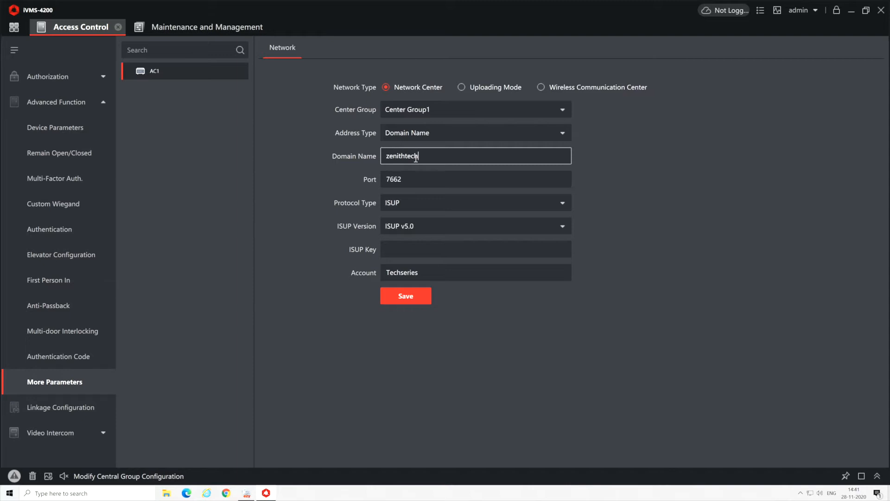
pyautogui.write('.dyndns.org')
pyautogui.moveTo(473, 157); pyautogui.dragTo(373, 159)
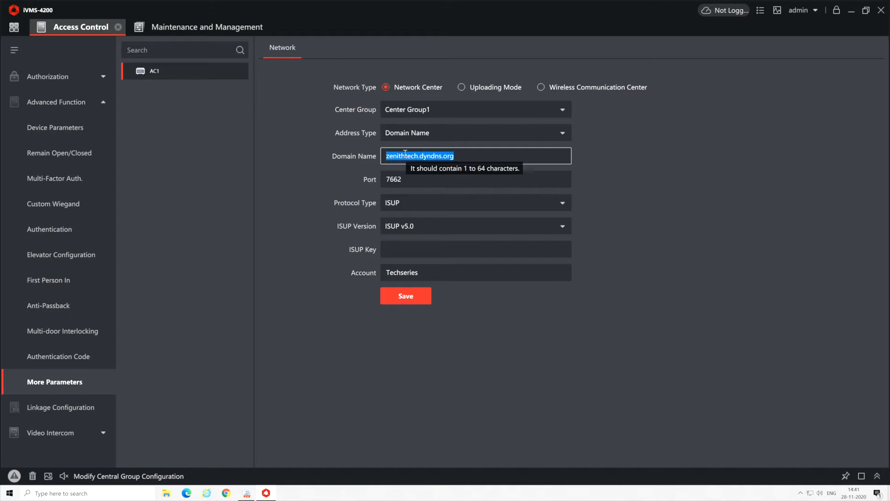
pyautogui.write('or static ip')
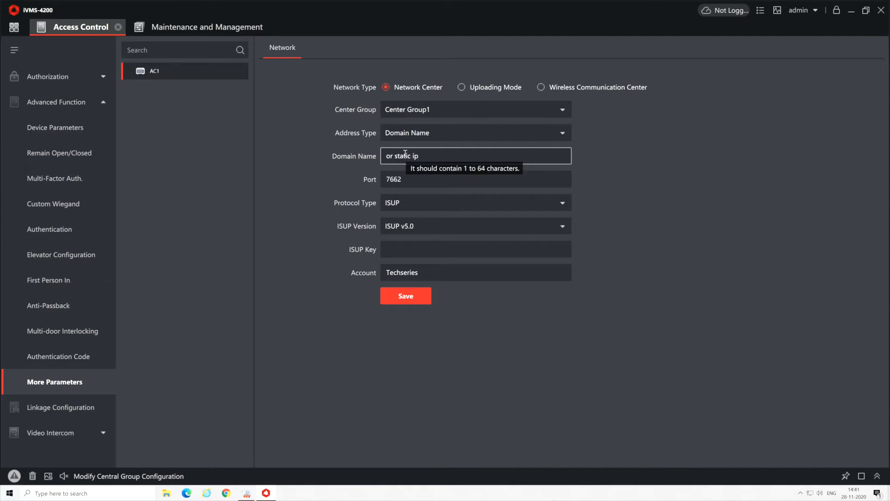
pyautogui.press('BackSpace')
pyautogui.press('BackSpace')
pyautogui.press('BackSpace')
pyautogui.press('BackSpace')
pyautogui.press('BackSpace')
pyautogui.press('BackSpace')
pyautogui.press('BackSpace')
pyautogui.press('BackSpace')
pyautogui.press('BackSpace')
pyautogui.press('BackSpace')
pyautogui.press('BackSpace')
pyautogui.press('BackSpace')
# Set the center's Address Type to IP Address and select the port value 7662
pyautogui.click(403, 133)
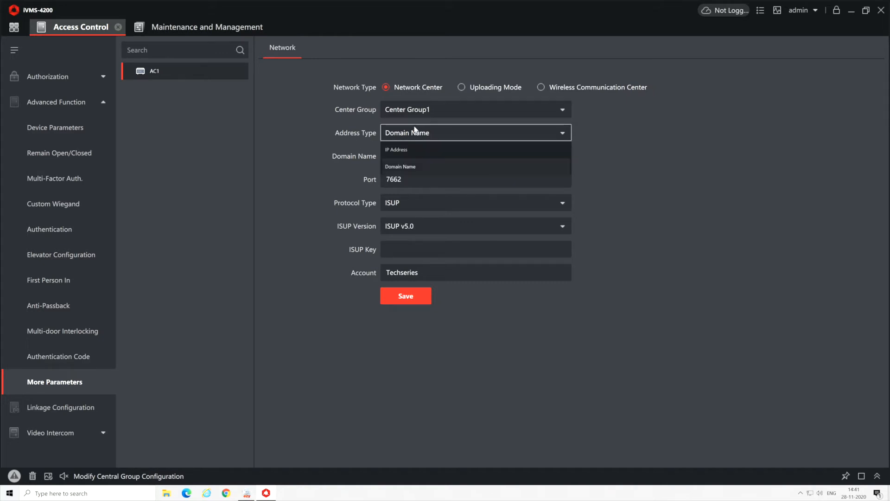
pyautogui.click(386, 150)
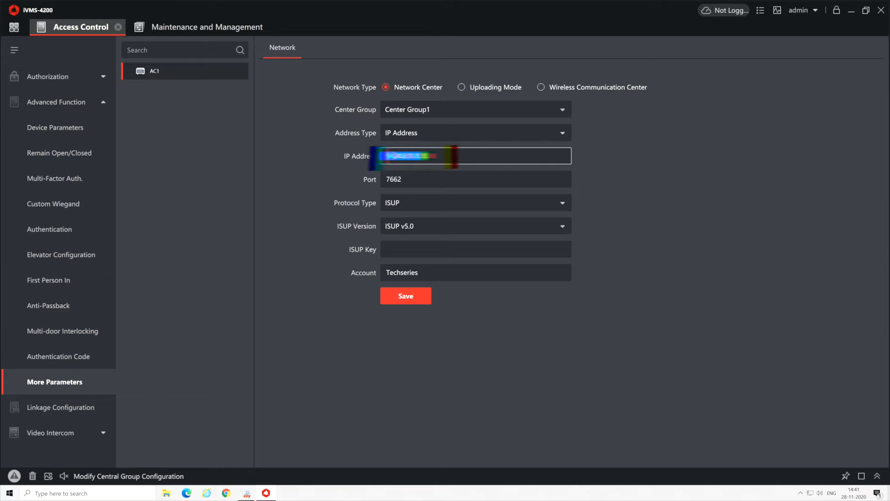
pyautogui.moveTo(428, 181); pyautogui.dragTo(365, 183)
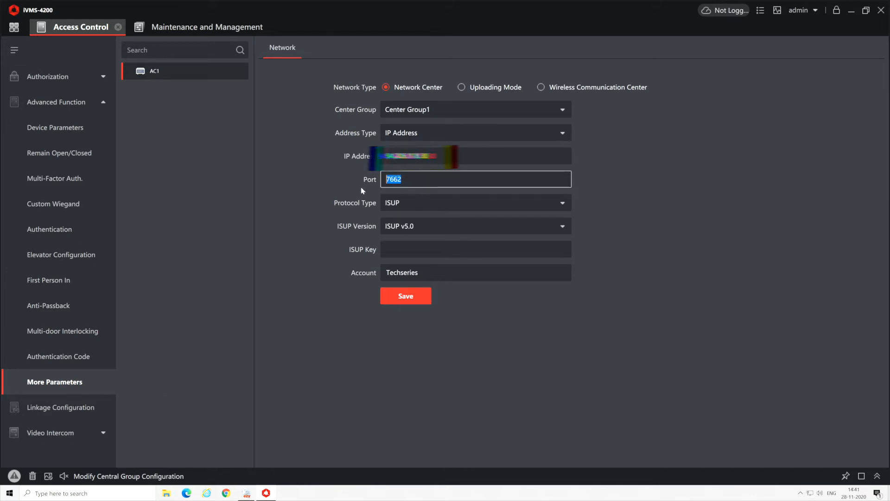
# Compare with Service Management from the tray to confirm ISUP port 7662, then close it
pyautogui.click(800, 493)
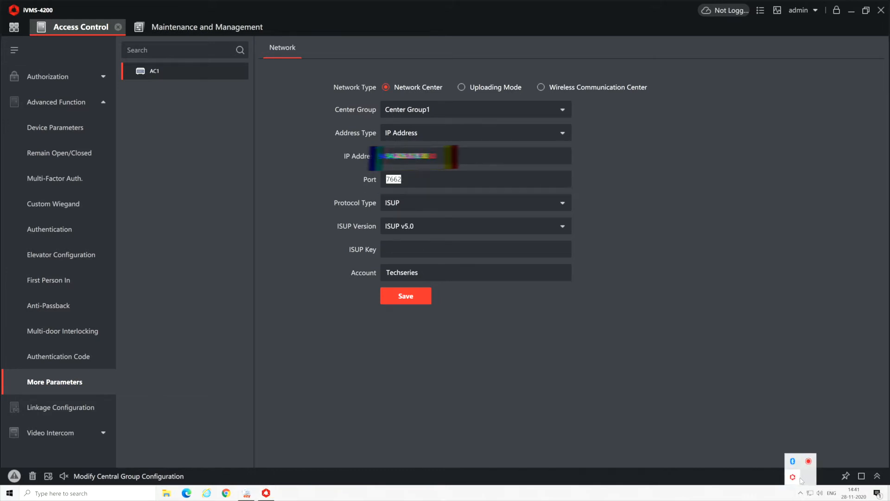
pyautogui.click(794, 477)
pyautogui.moveTo(234, 254); pyautogui.dragTo(677, 89)
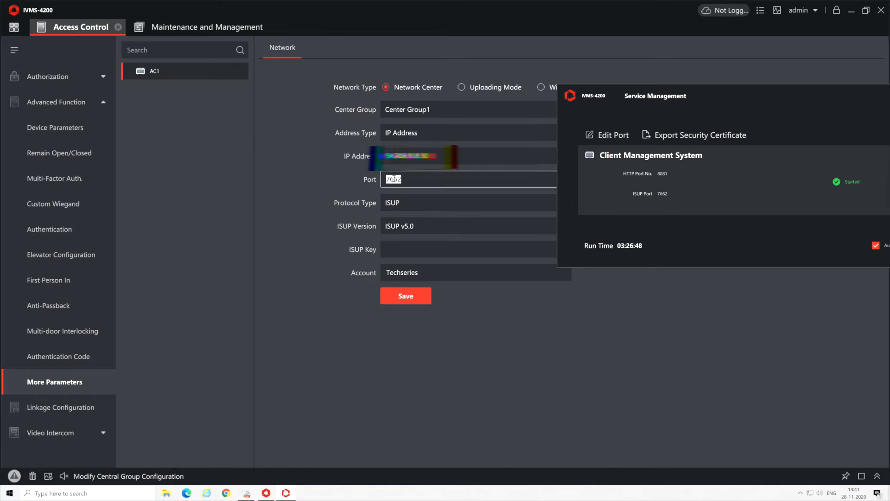
pyautogui.moveTo(783, 118); pyautogui.dragTo(420, 334)
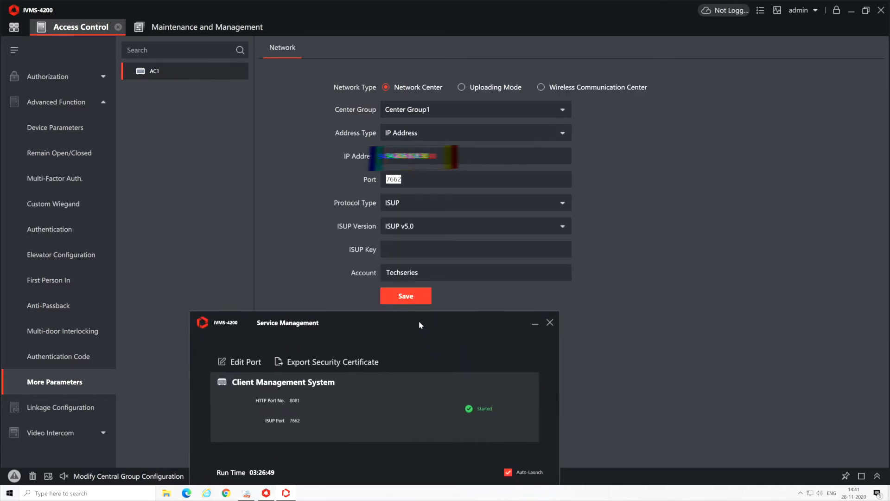
pyautogui.click(546, 325)
# Set the protocol to ISUP version v5.0 and enter the ISUP key
pyautogui.click(436, 202)
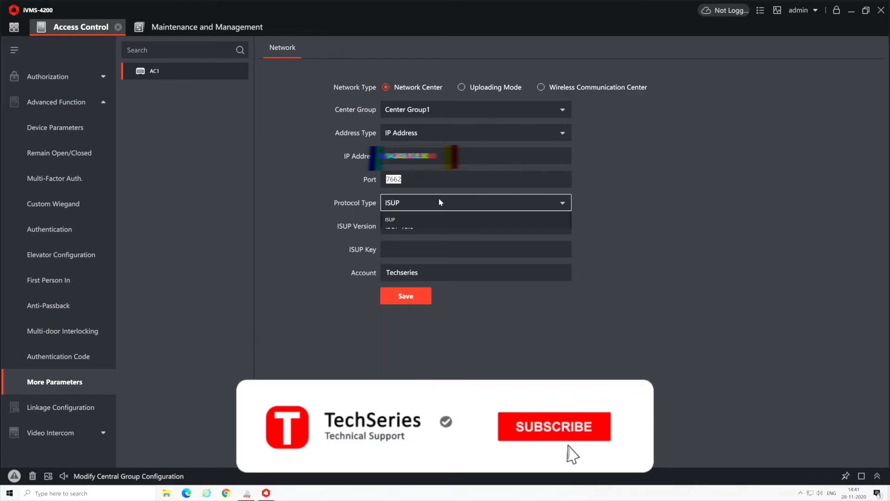
pyautogui.click(397, 220)
pyautogui.click(562, 226)
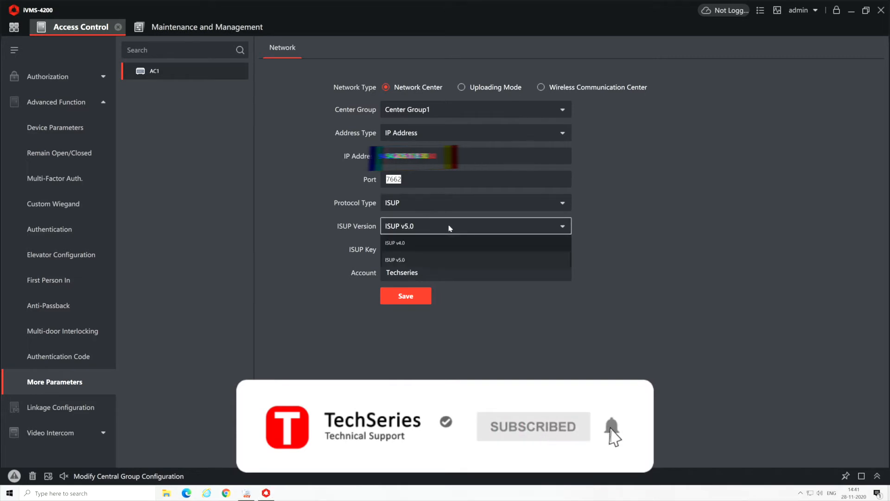
pyautogui.click(404, 261)
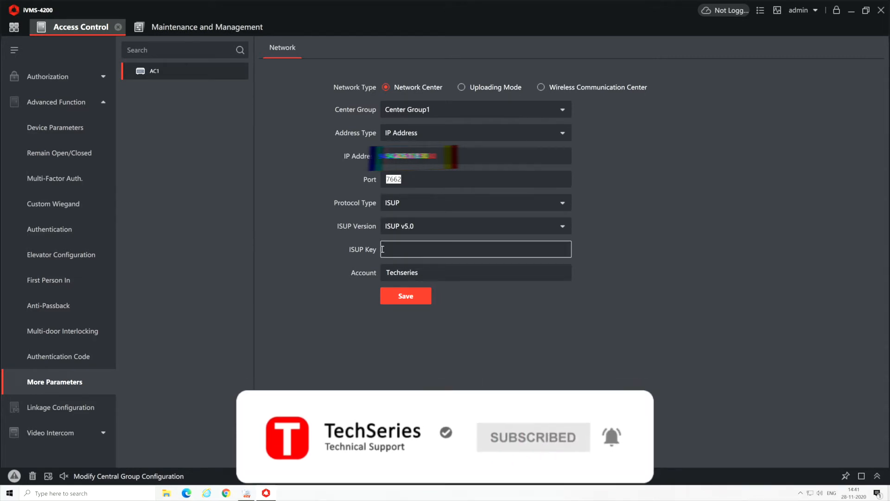
pyautogui.click(396, 247)
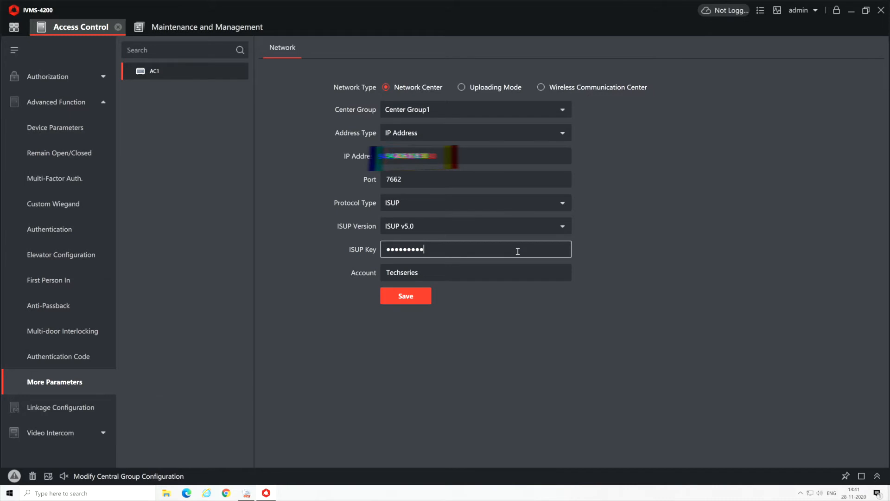
# Edit the account name and save the Network Center settings
pyautogui.click(452, 273)
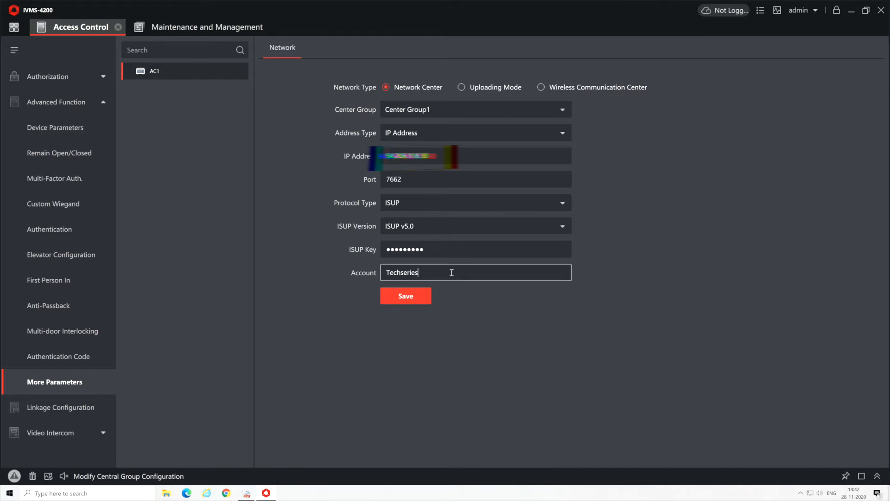
pyautogui.moveTo(455, 277); pyautogui.dragTo(364, 270)
pyautogui.click(407, 301)
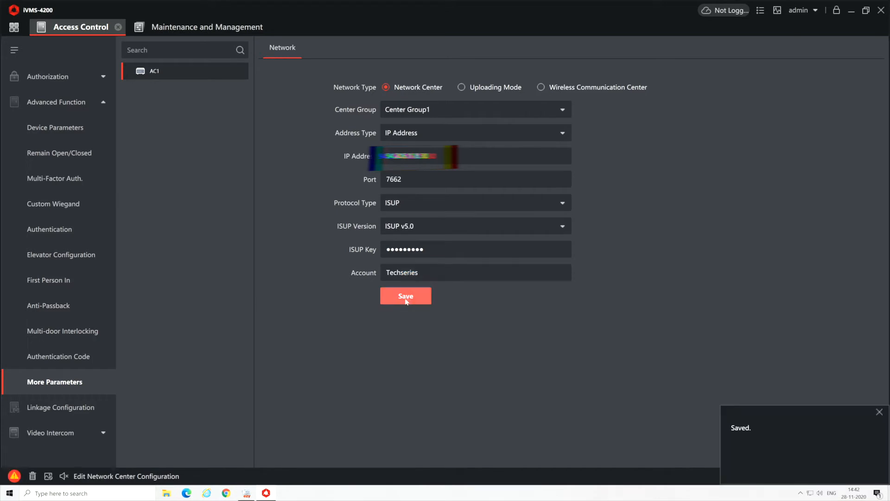
pyautogui.click(449, 271)
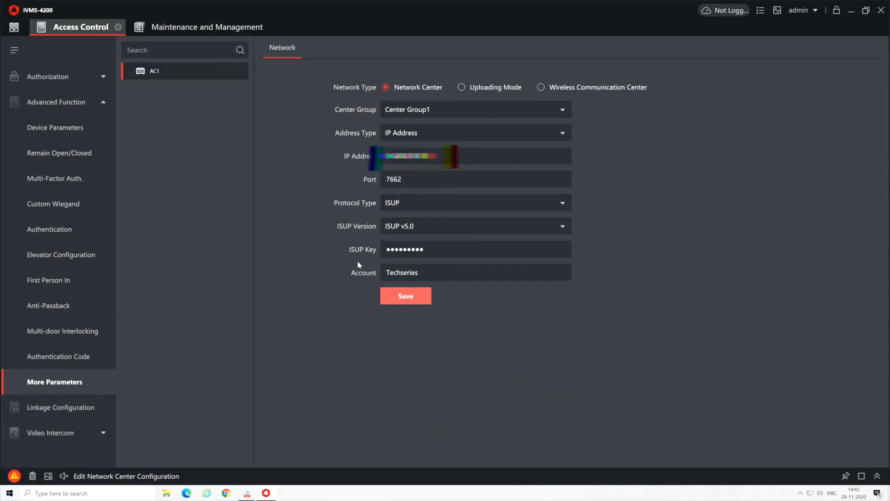
pyautogui.click(10, 492)
# Launch Notepad and write the ISUP KEY and Account name on two separate lines
pyautogui.write('not')
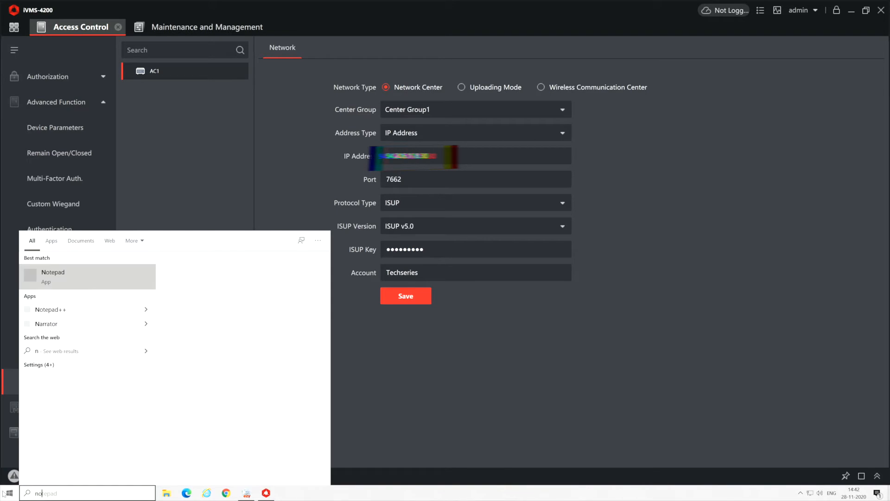
pyautogui.click(82, 280)
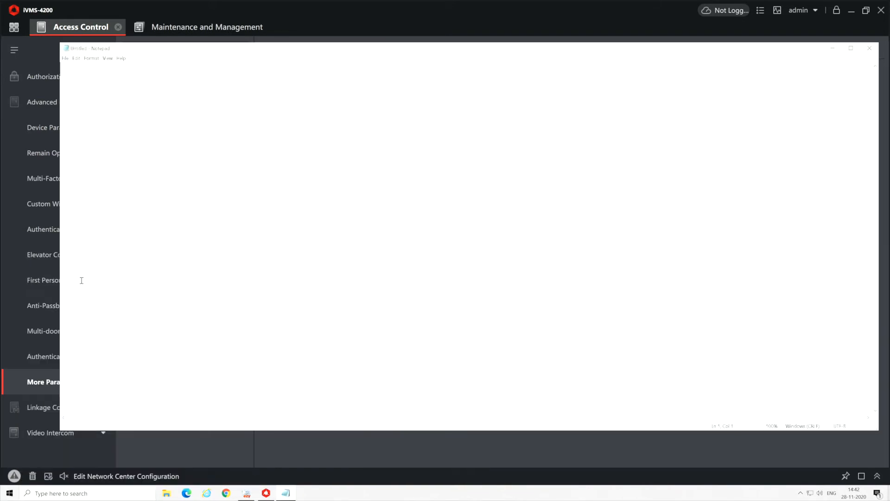
pyautogui.moveTo(121, 50); pyautogui.dragTo(627, 117)
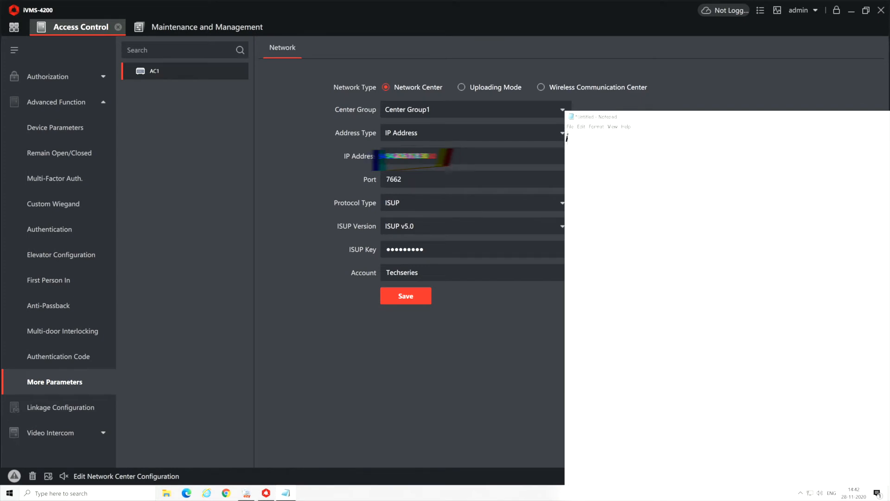
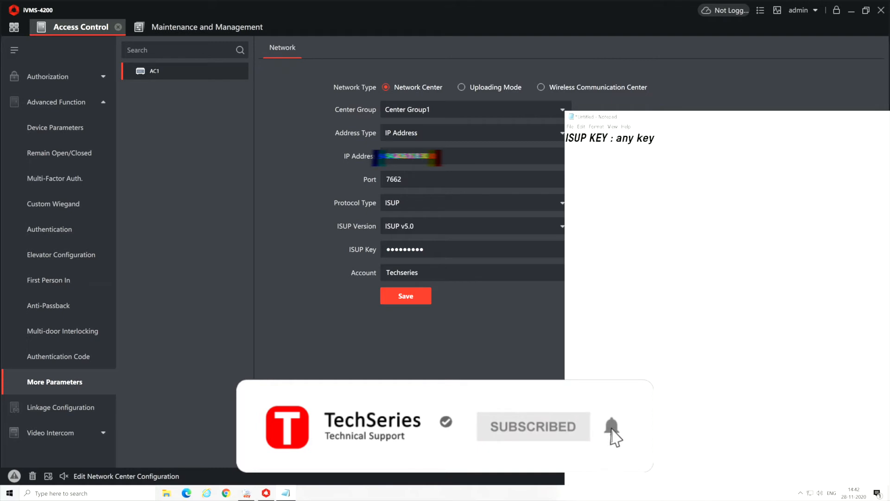
pyautogui.press('BackSpace')
pyautogui.press('BackSpace')
pyautogui.press('BackSpace')
pyautogui.press('BackSpace')
pyautogui.press('BackSpace')
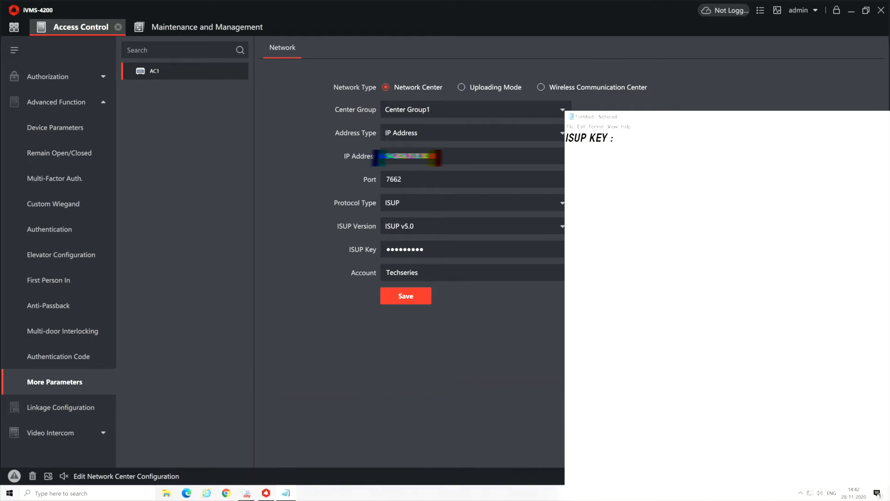
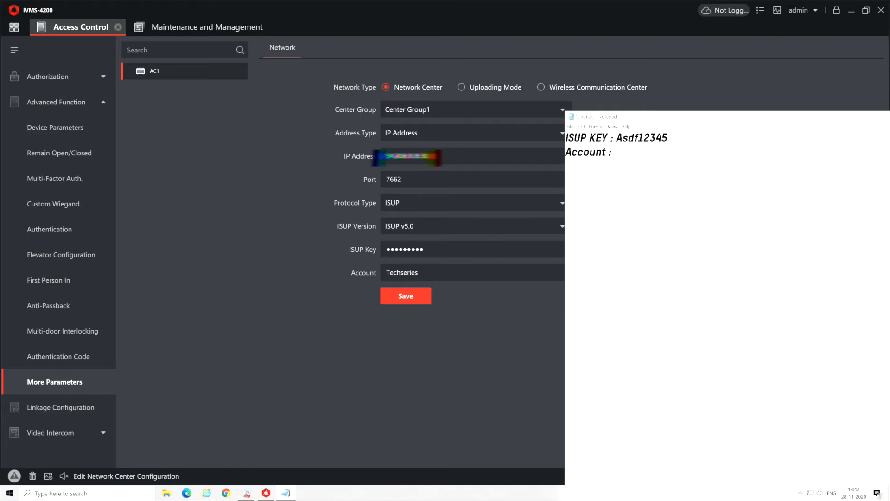
# Save AC1's Network Center settings again in iVMS-4200
pyautogui.click(666, 174)
pyautogui.click(381, 273)
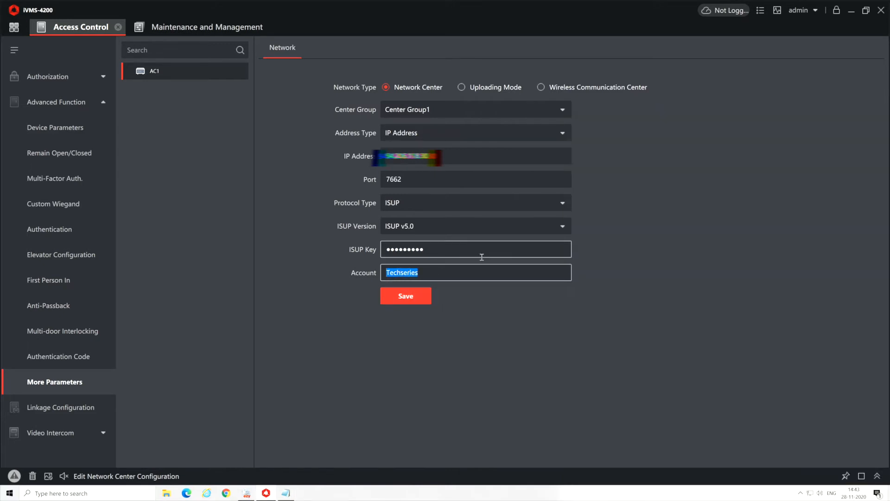
pyautogui.moveTo(464, 251); pyautogui.dragTo(299, 239)
pyautogui.click(410, 301)
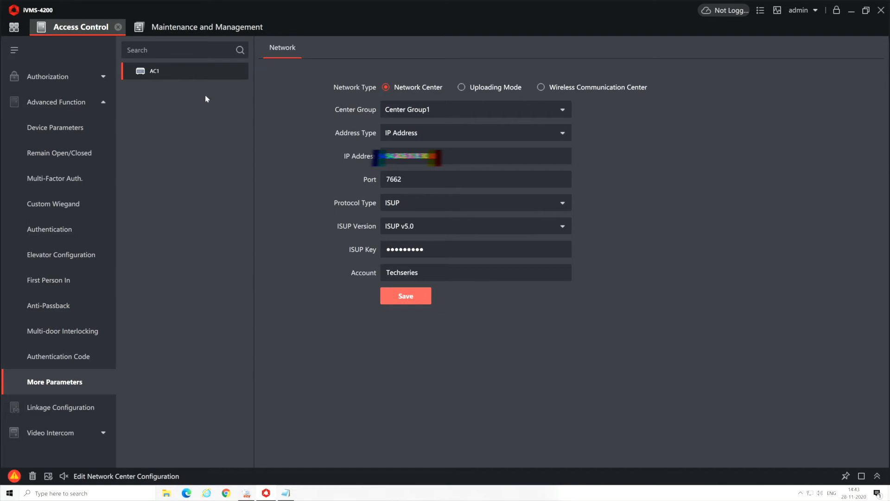
# Delete the AC1 device from Maintenance and Management and confirm the deletion
pyautogui.click(180, 30)
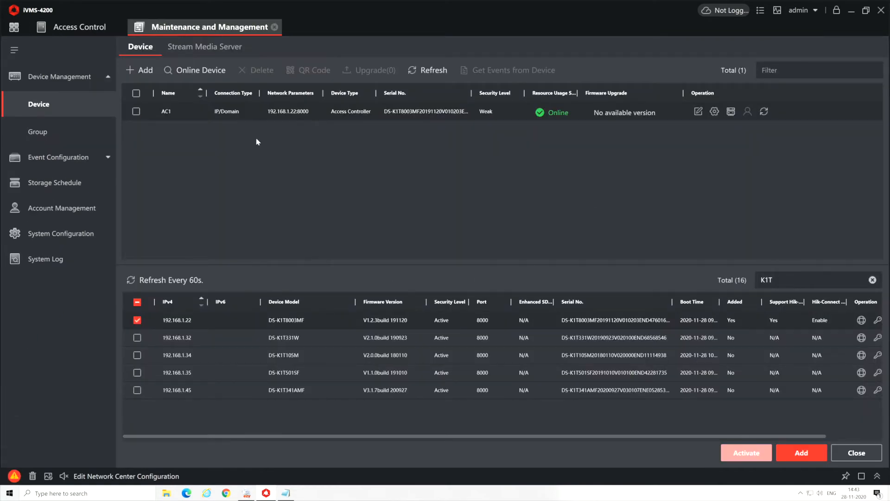
pyautogui.click(135, 111)
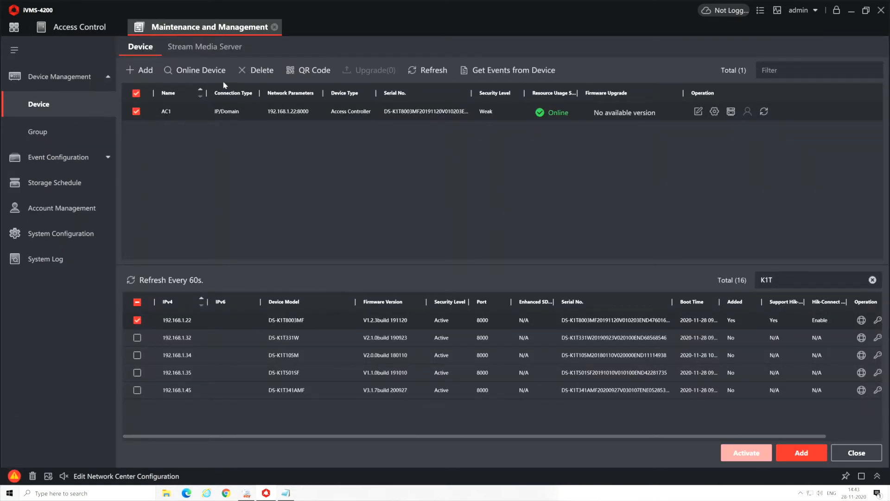
pyautogui.click(257, 71)
pyautogui.click(492, 269)
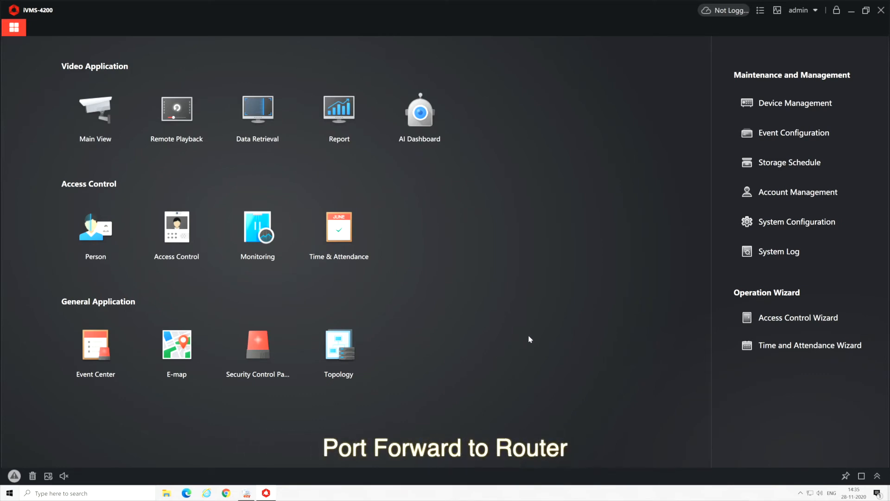
# Open Service Management from the tray and confirm HTTP port 8081 and ISUP port 7662
pyautogui.click(852, 11)
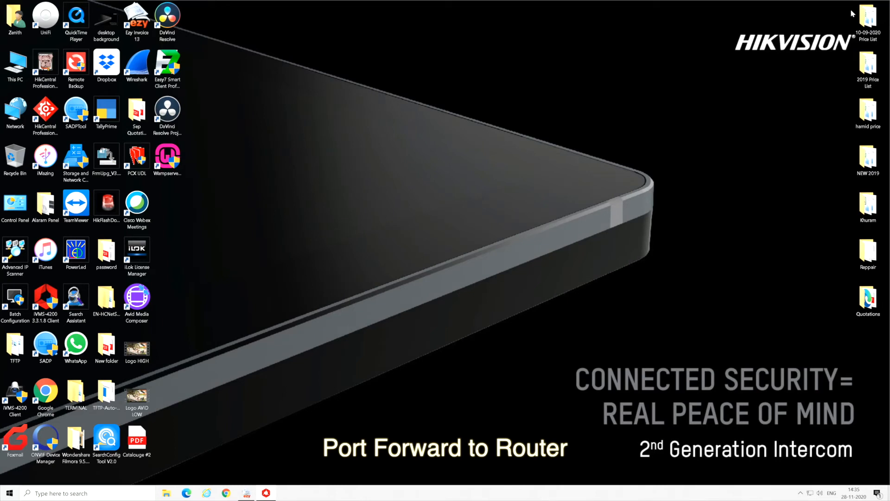
pyautogui.click(800, 492)
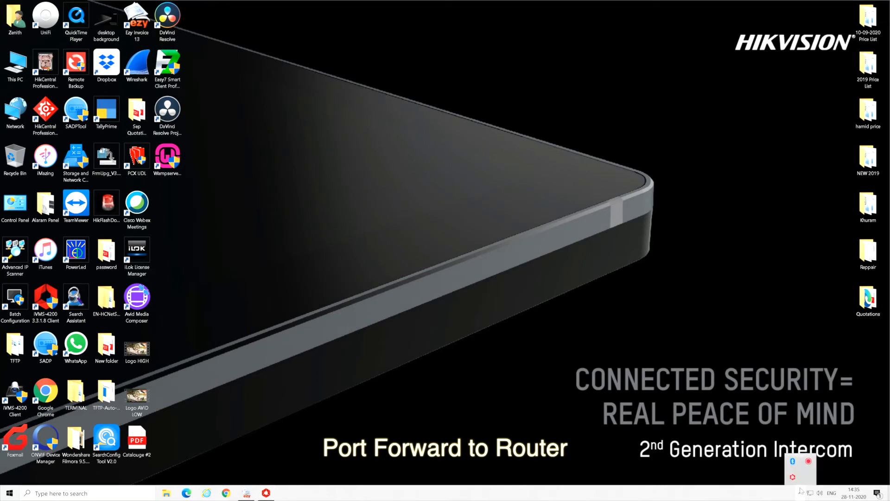
pyautogui.doubleClick(793, 476)
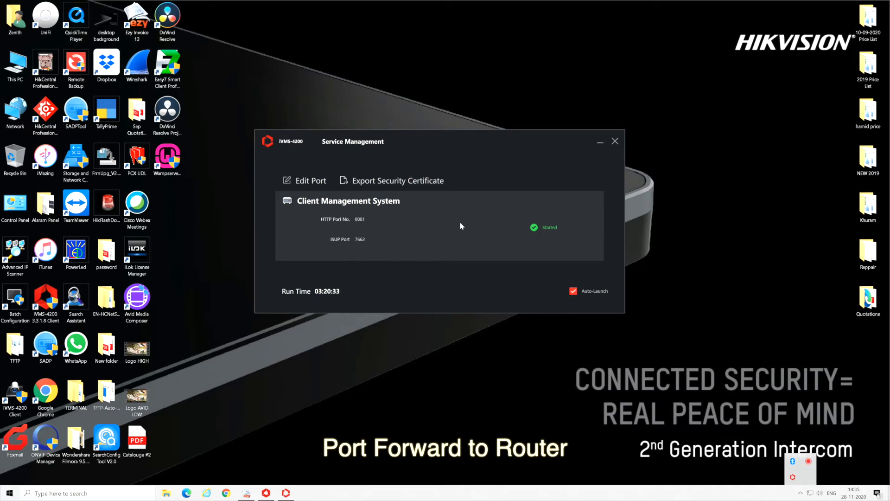
pyautogui.click(320, 184)
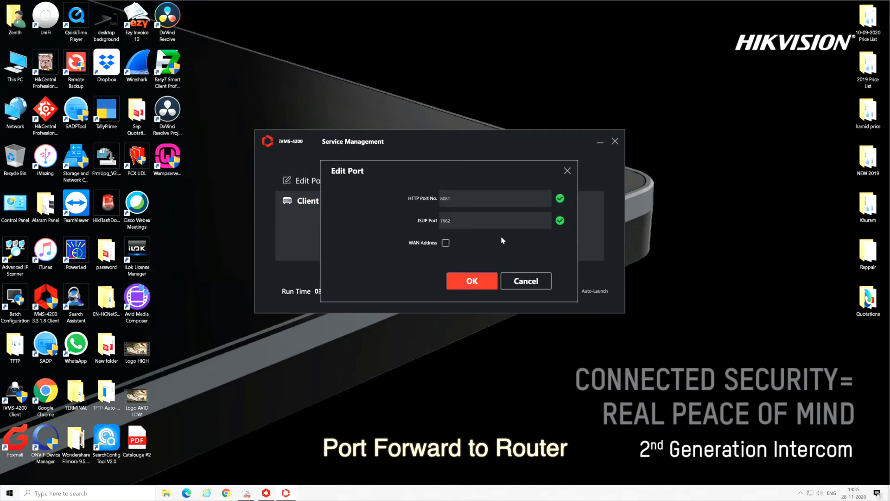
pyautogui.click(532, 282)
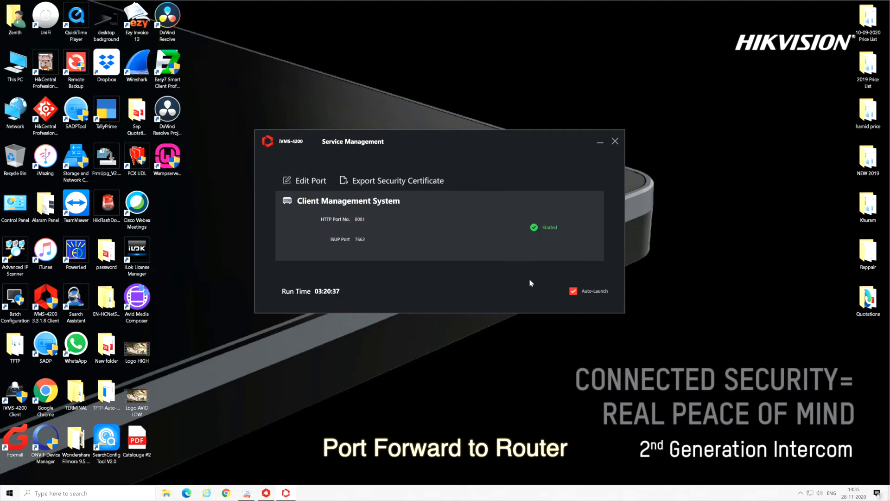
pyautogui.moveTo(358, 223); pyautogui.dragTo(376, 224)
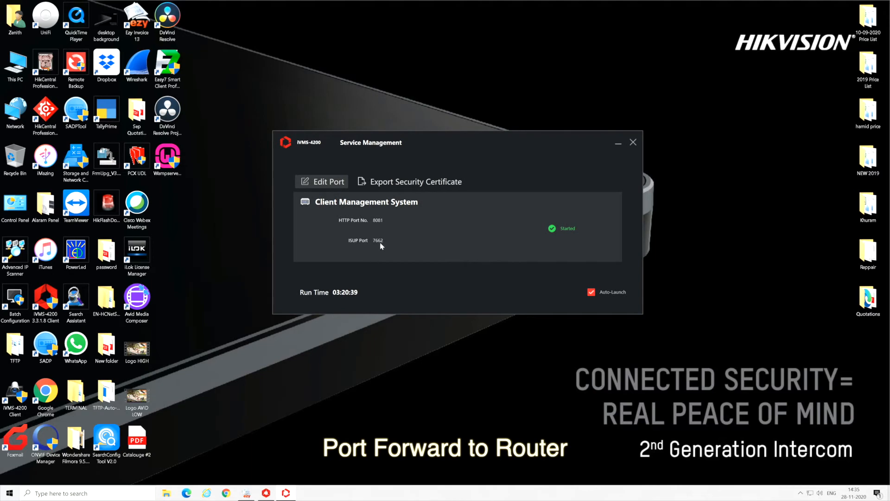
pyautogui.click(227, 494)
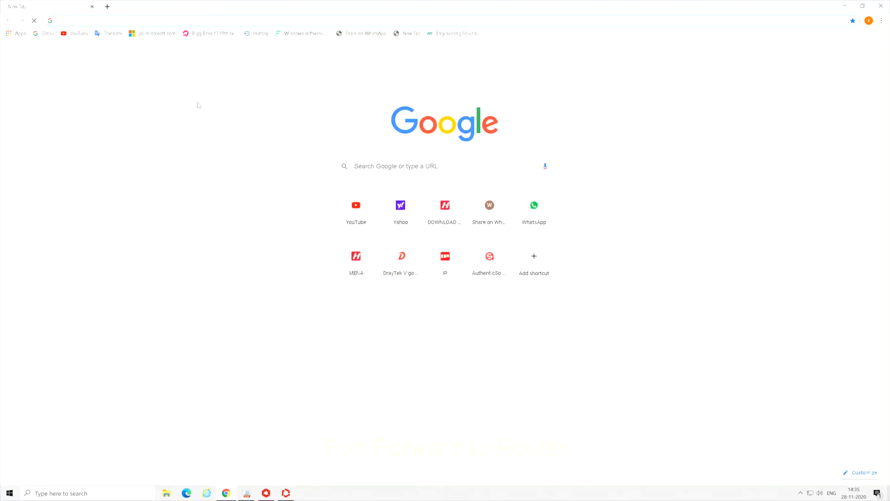
# Log in to the DrayTek router's web UI at 192.168.1.1
pyautogui.write('192.168.1.1')
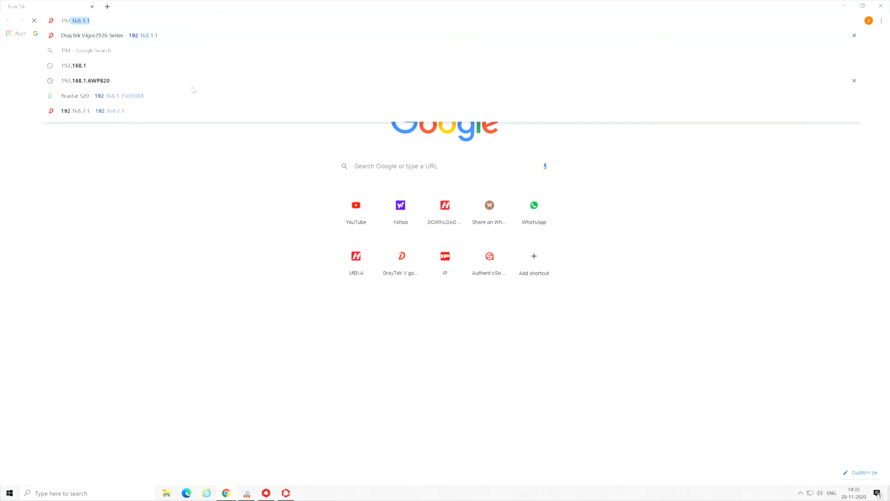
pyautogui.press('Return')
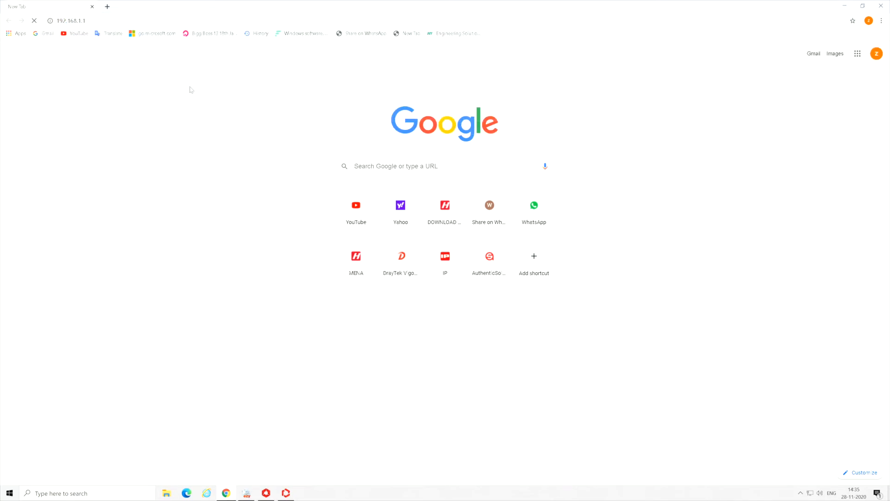
pyautogui.click(120, 19)
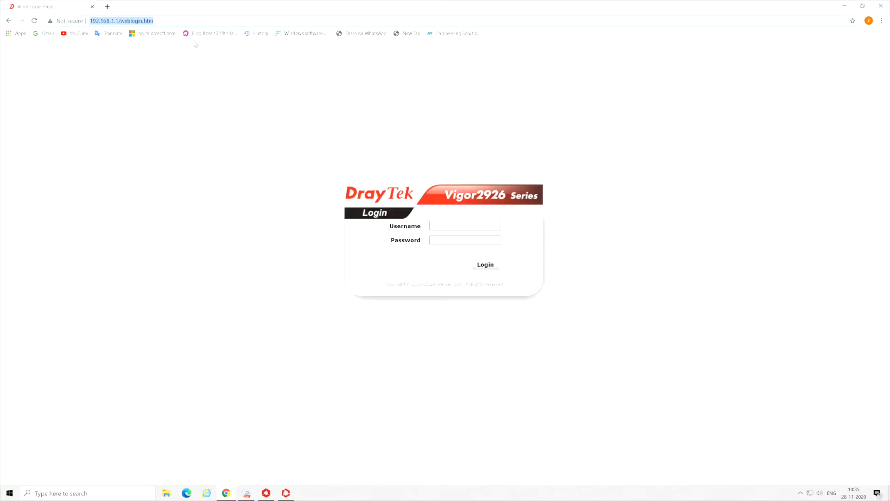
pyautogui.click(452, 224)
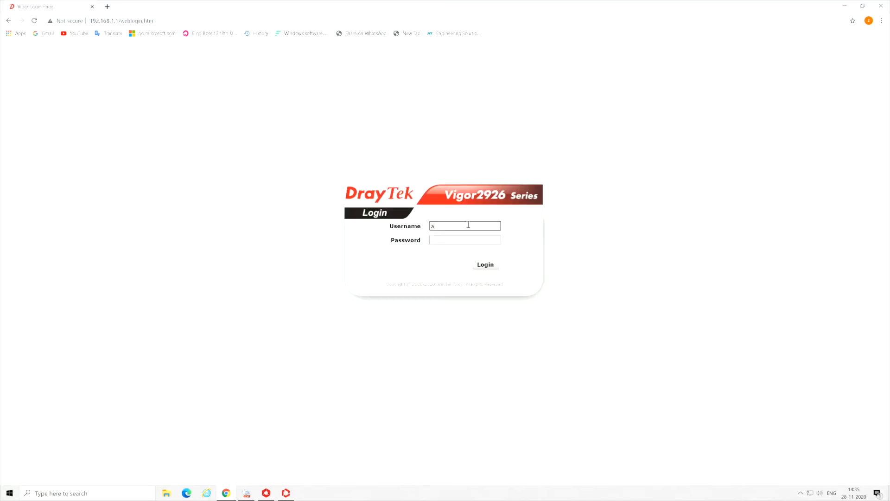
pyautogui.press('Tab')
pyautogui.press('Return')
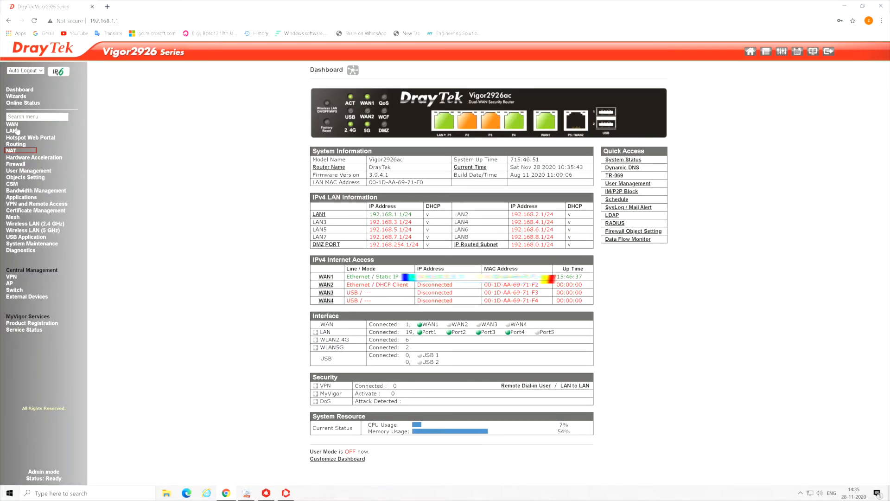
# Open the NAT > Port Redirection table, showing all ten entries empty
pyautogui.click(11, 151)
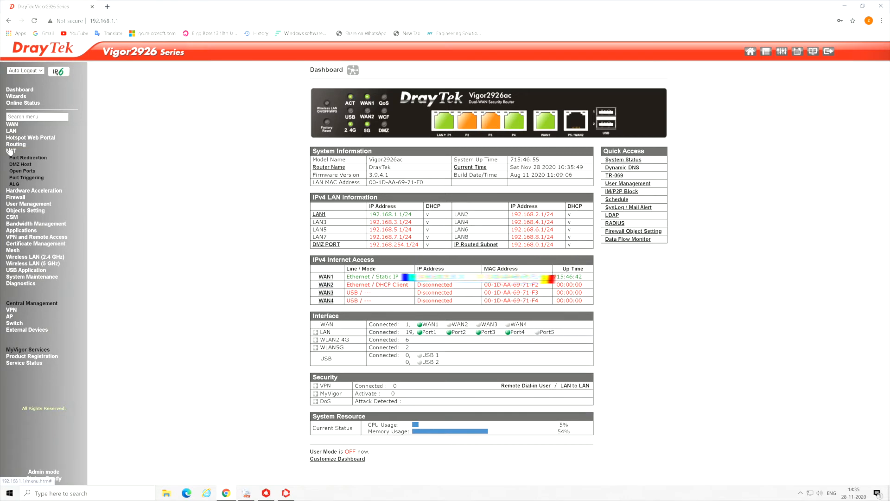
pyautogui.click(40, 159)
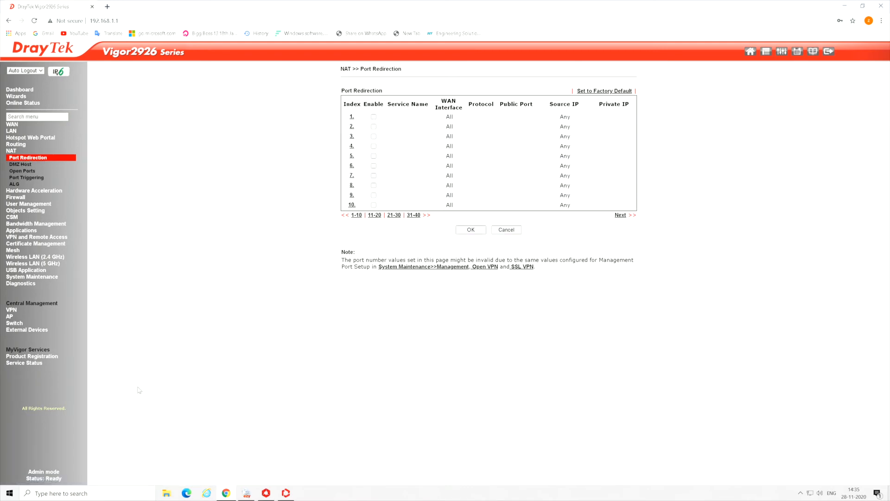
pyautogui.click(9, 493)
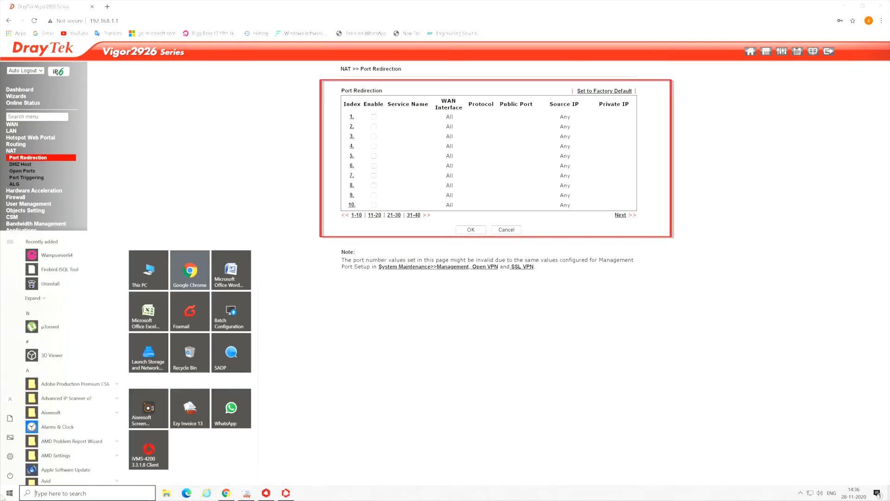
# Search the Start menu for cmd and launch Command Prompt
pyautogui.write('cms')
pyautogui.press('BackSpace')
pyautogui.write('d')
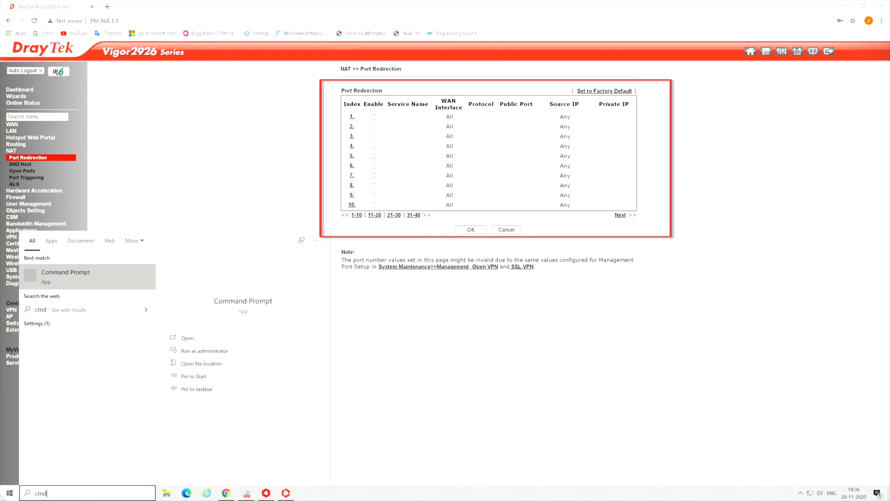
pyautogui.click(55, 274)
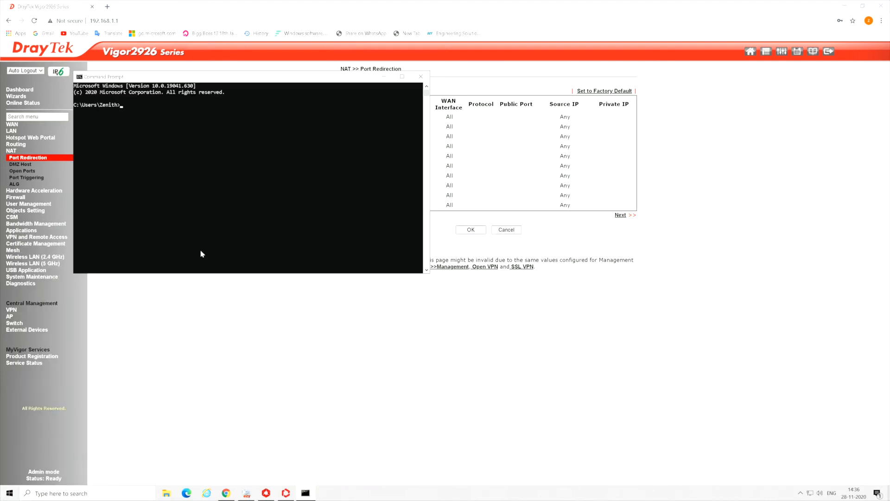
# Run ipconfig and highlight IPv4 address 192.168.1.200 and default gateway 192.168.1.1
pyautogui.write('i')
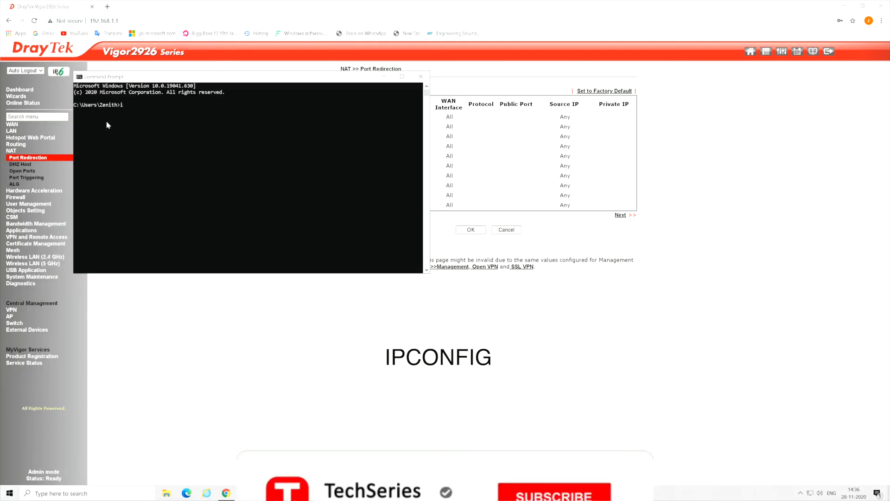
pyautogui.write('pconfig')
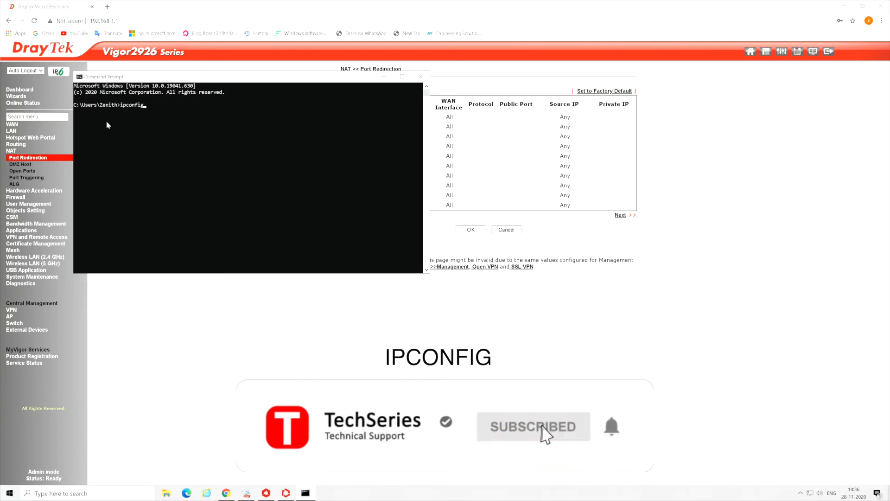
pyautogui.press('Return')
pyautogui.press('Return')
pyautogui.scroll(2, 216, 154)
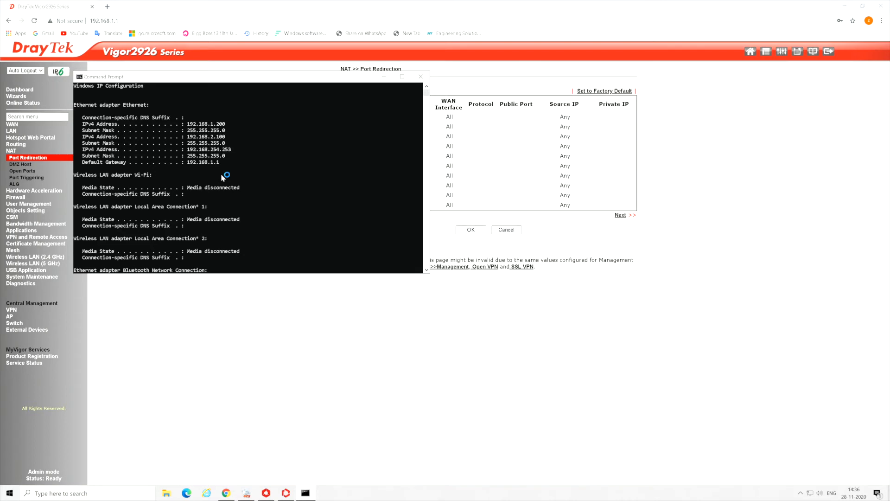
pyautogui.moveTo(186, 125); pyautogui.dragTo(228, 127)
pyautogui.moveTo(186, 162); pyautogui.dragTo(224, 165)
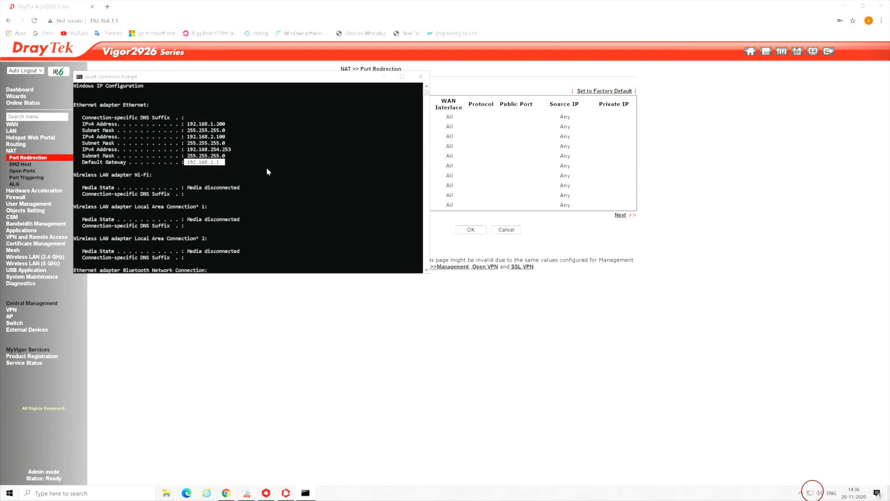
# Open the Ethernet adapter's IPv4 properties via Network & Internet settings to check its static address
pyautogui.rightClick(810, 492)
pyautogui.click(808, 484)
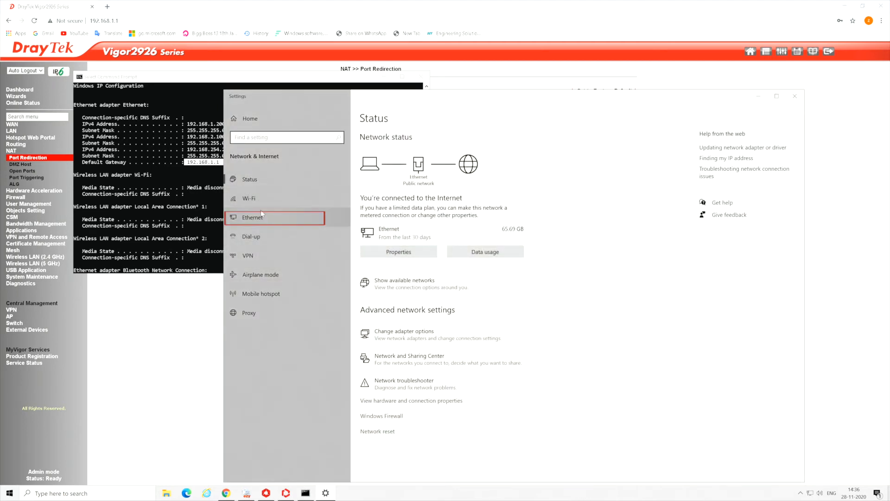
pyautogui.click(261, 216)
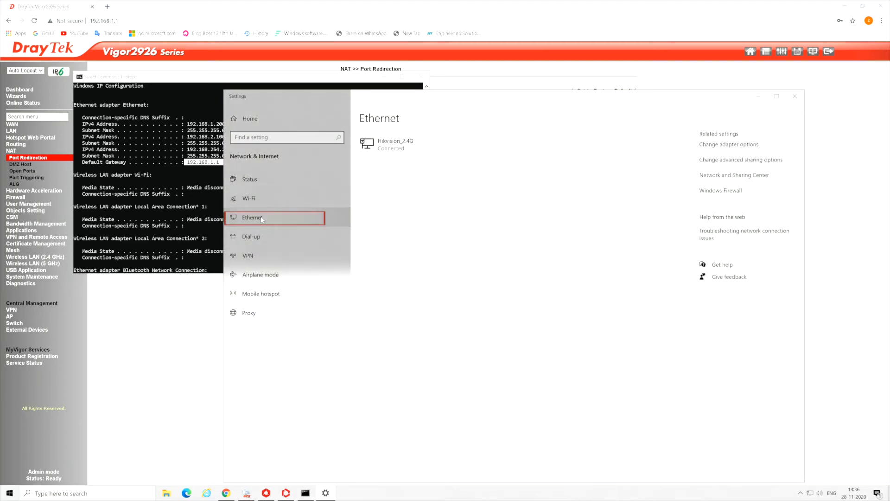
pyautogui.click(716, 145)
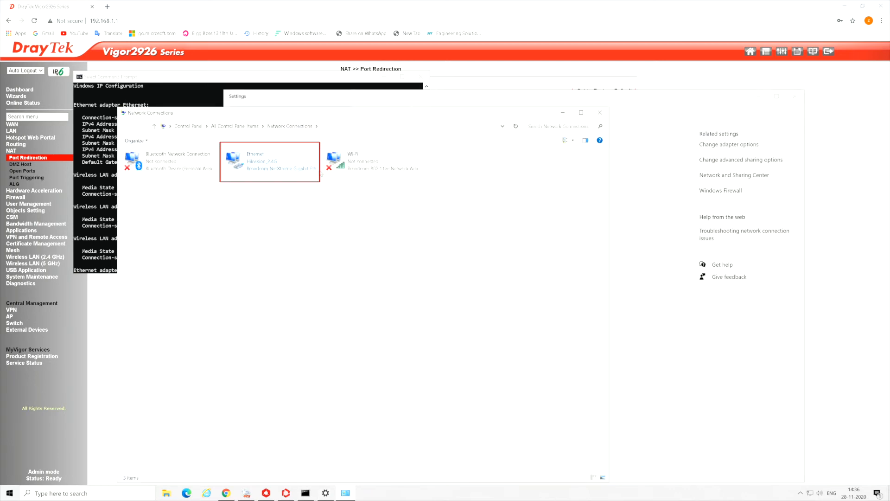
pyautogui.rightClick(269, 170)
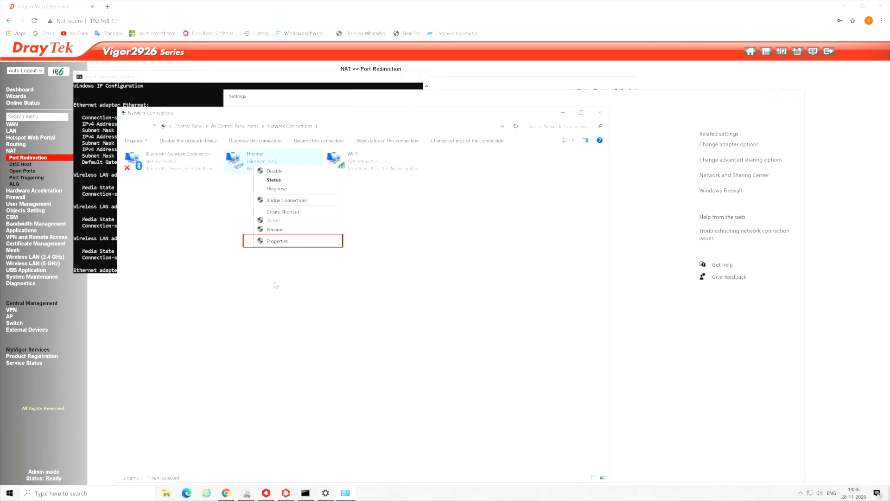
pyautogui.click(277, 241)
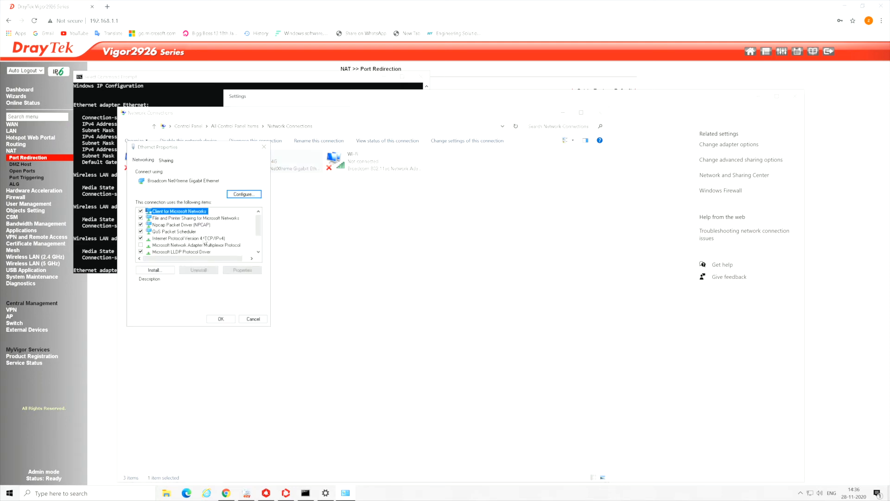
pyautogui.doubleClick(206, 238)
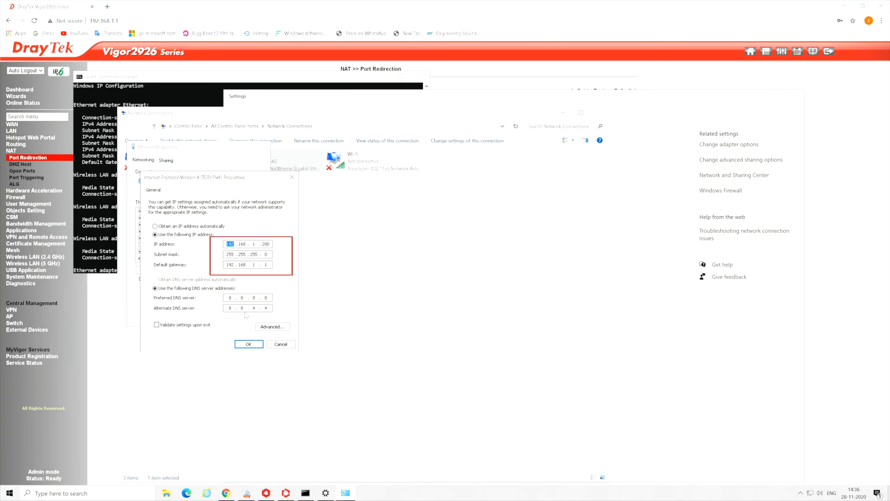
# Close the IPv4, adapter, settings and ipconfig windows and open router redirection entry 1
pyautogui.click(254, 344)
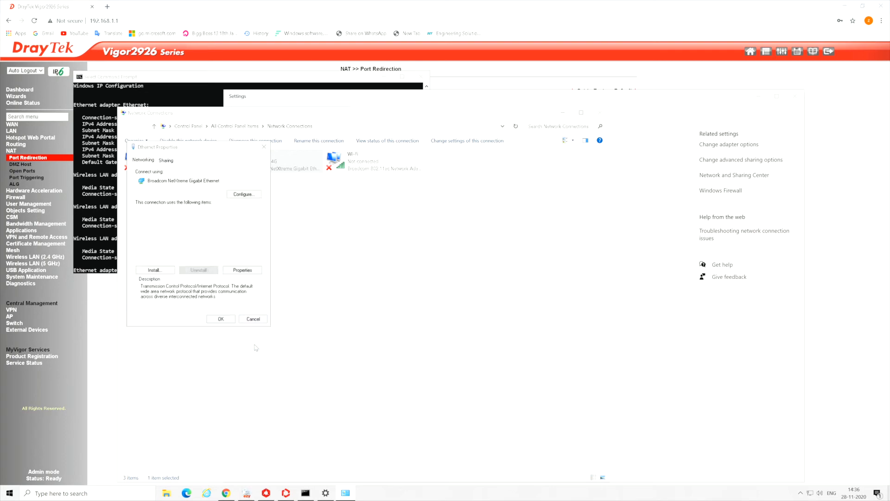
pyautogui.click(228, 319)
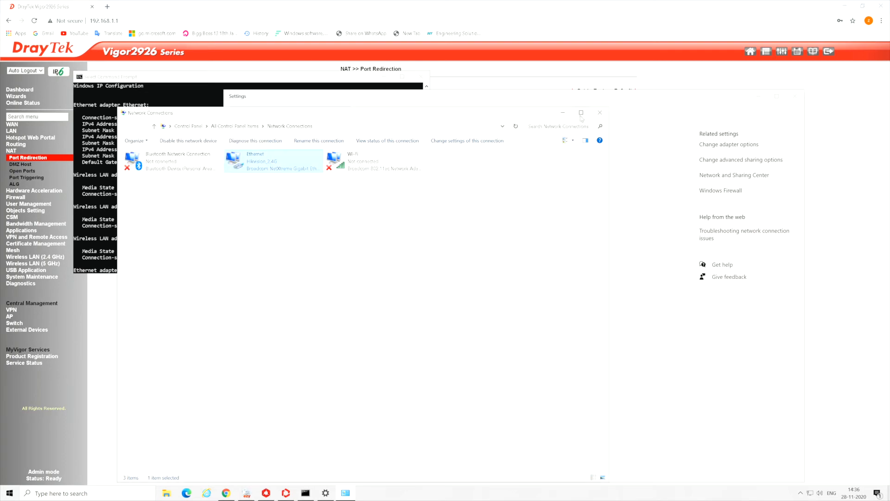
pyautogui.click(600, 112)
pyautogui.click(795, 96)
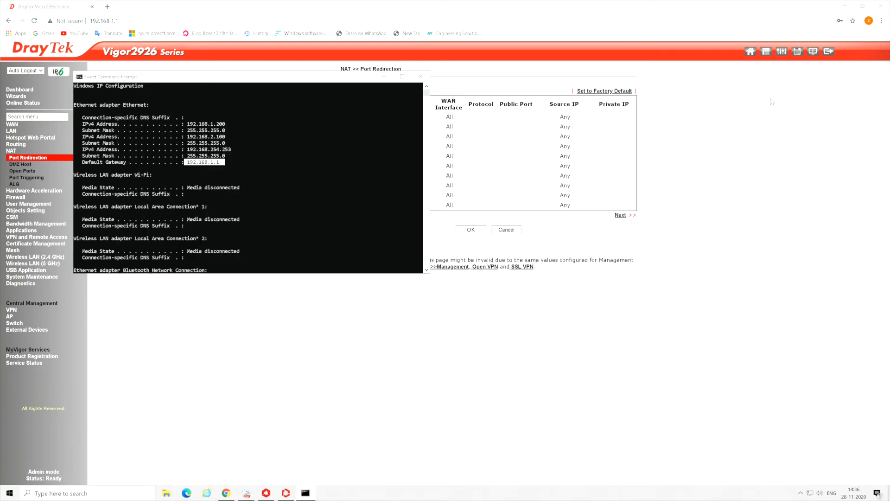
pyautogui.click(421, 77)
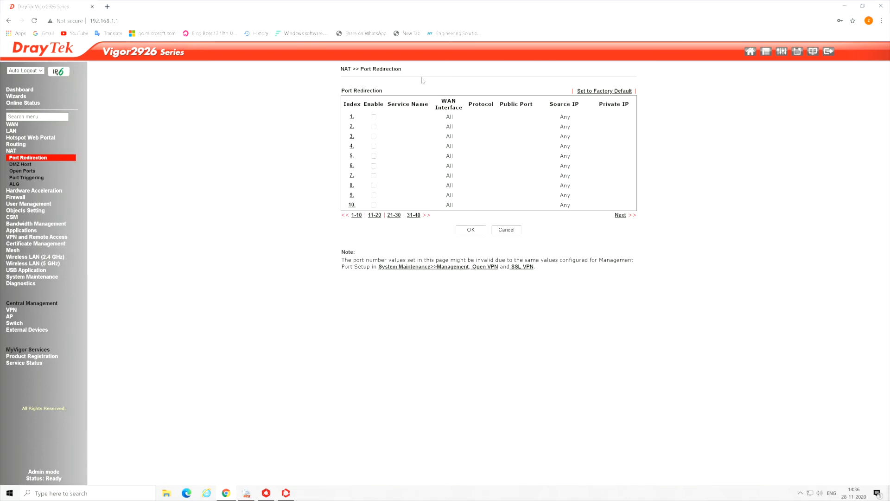
pyautogui.click(351, 117)
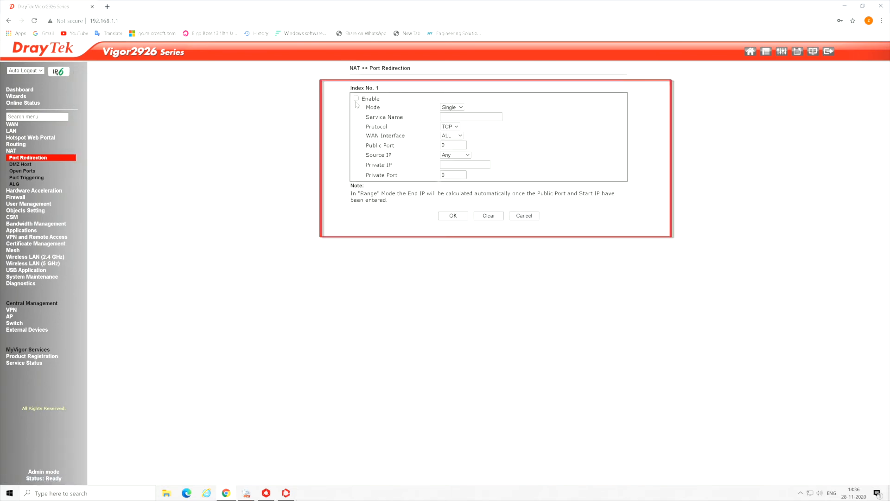
# Enable entry 1, name it IVMS Server, and set public port 8081 after checking the server's ports
pyautogui.click(356, 98)
pyautogui.click(451, 117)
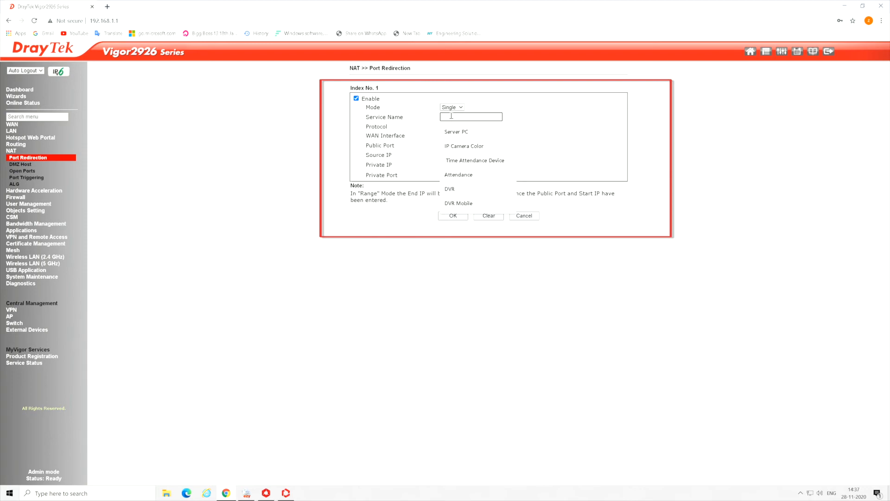
pyautogui.write('IVMR')
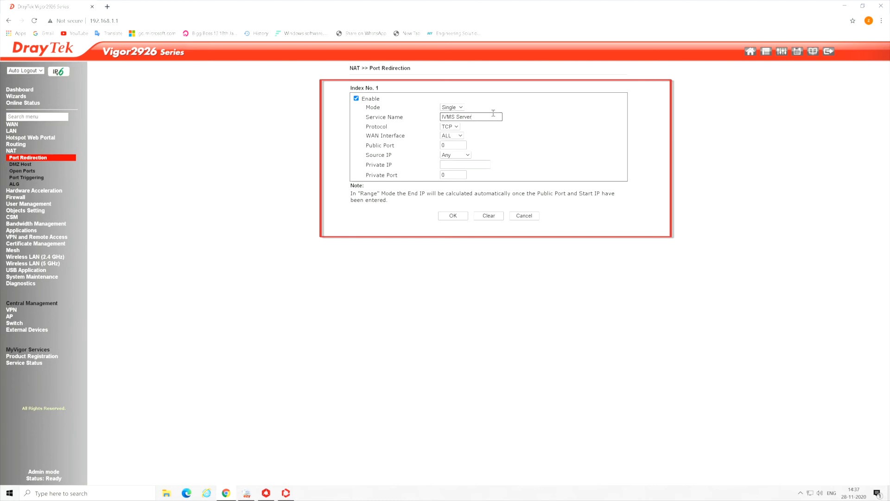
pyautogui.doubleClick(457, 145)
pyautogui.click(285, 492)
pyautogui.moveTo(404, 139); pyautogui.dragTo(246, 249)
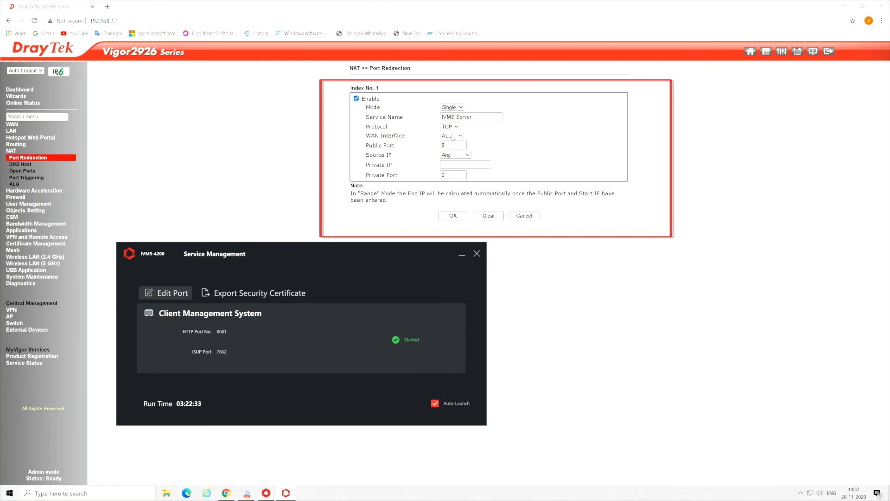
pyautogui.click(452, 145)
pyautogui.click(449, 146)
pyautogui.doubleClick(449, 147)
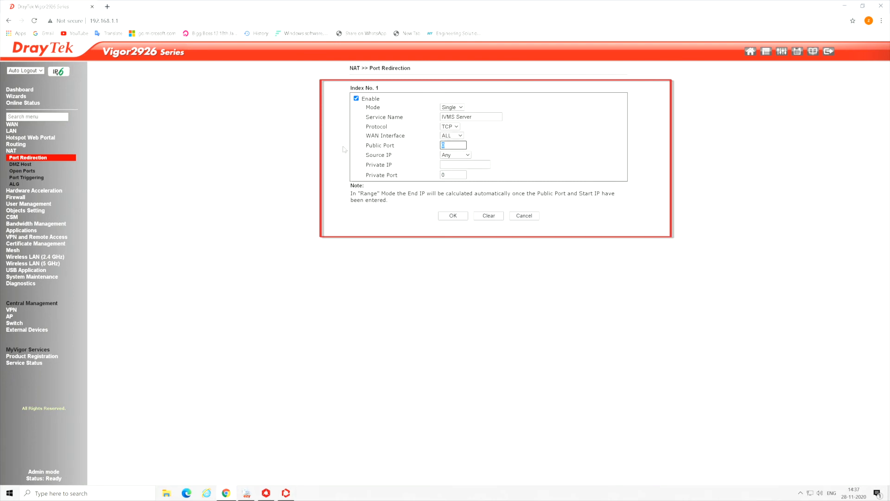
pyautogui.write('8081')
# Set private IP 192.168.1.200 and private port 8081, save the rule, and open index 2
pyautogui.click(450, 163)
pyautogui.write('192')
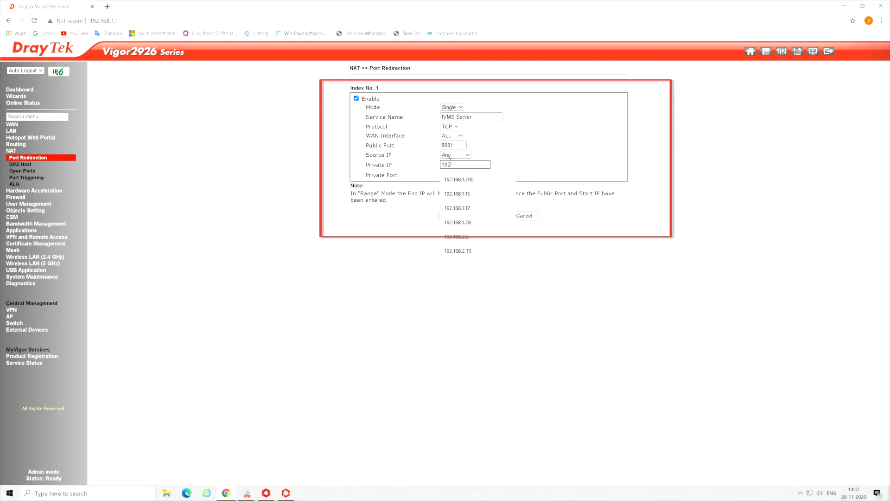
pyautogui.write('.168.1.')
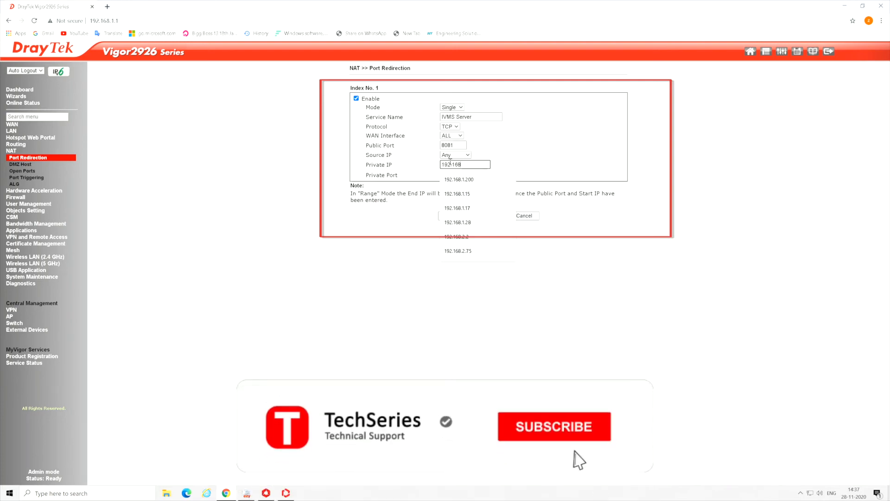
pyautogui.click(459, 179)
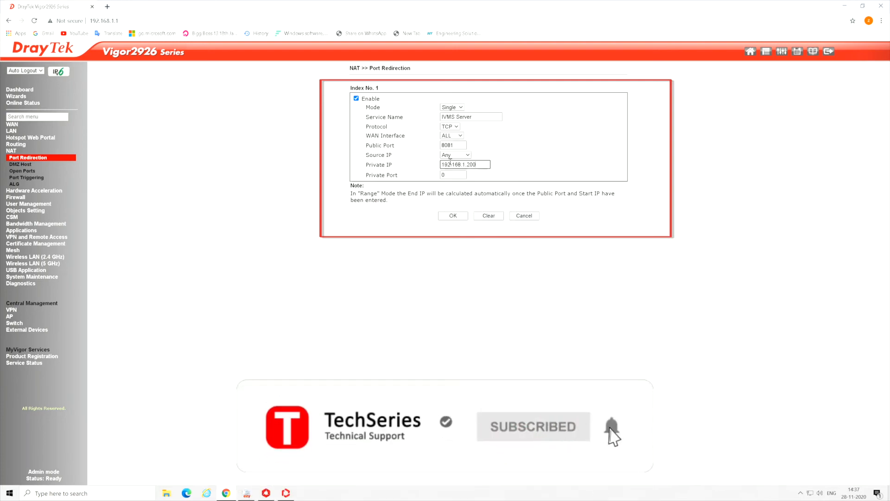
pyautogui.press('Tab')
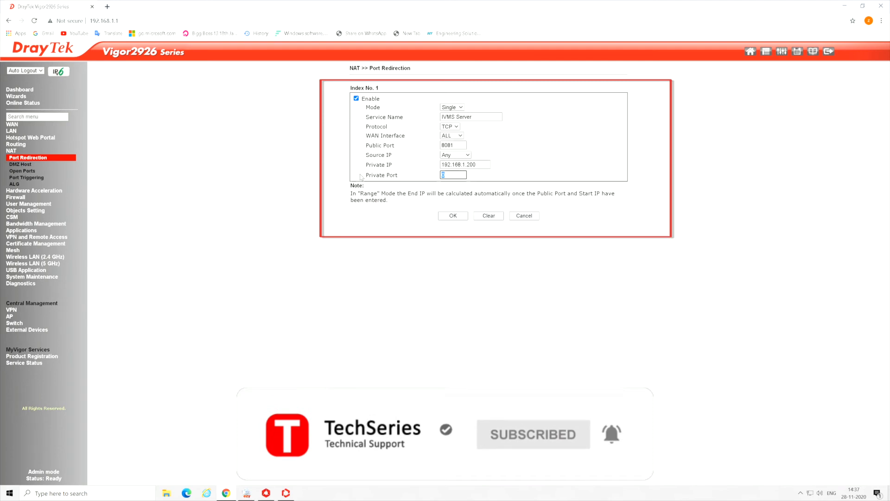
pyautogui.write('8081')
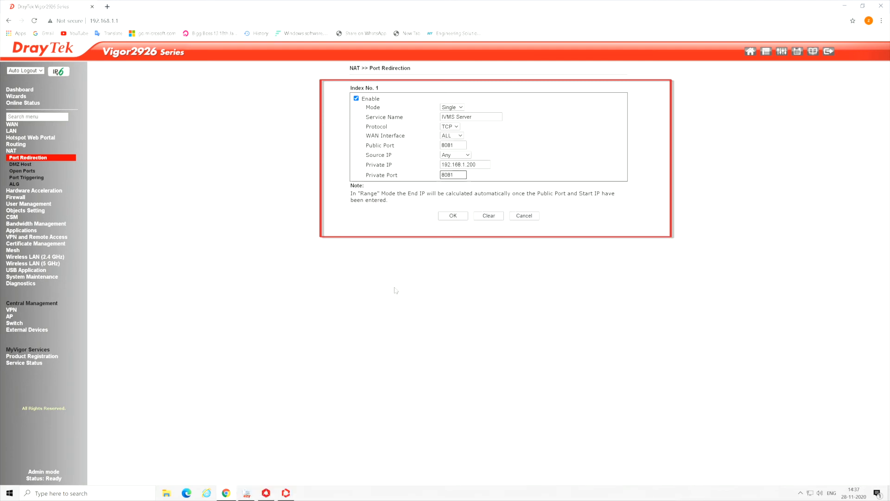
pyautogui.click(459, 216)
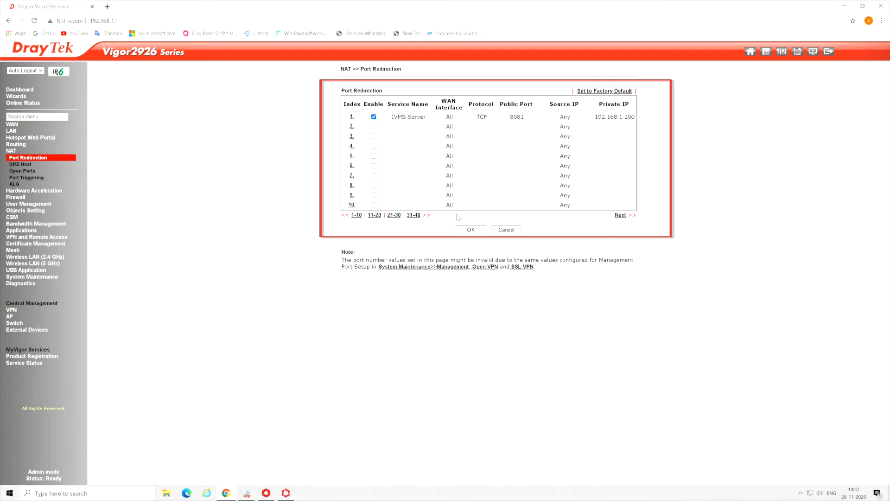
pyautogui.click(351, 127)
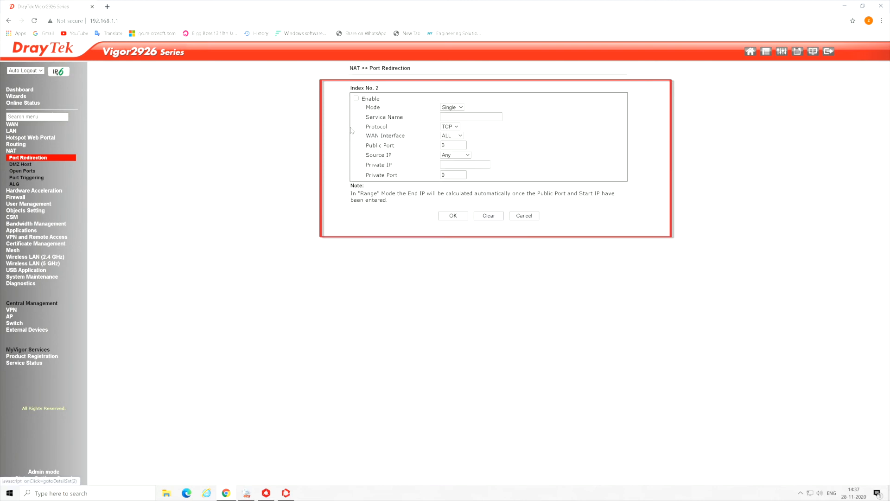
# Enable rule 2, name it 'ivms ISUP', and set public port 7662 per Service Management
pyautogui.click(357, 99)
pyautogui.click(306, 481)
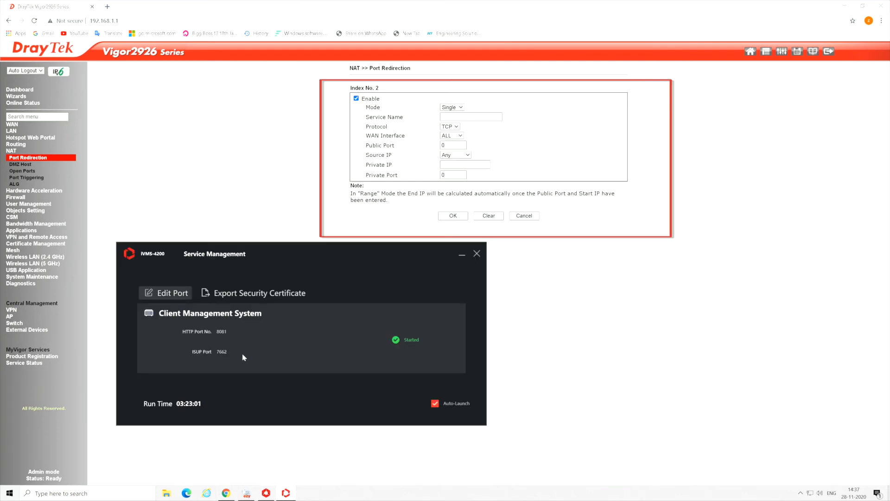
pyautogui.click(473, 118)
pyautogui.write('ivms')
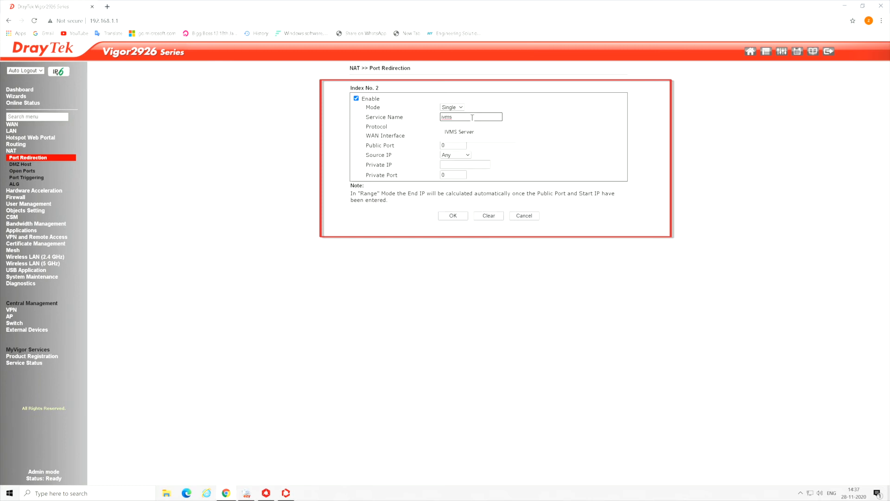
pyautogui.write(' ISUP')
pyautogui.click(455, 146)
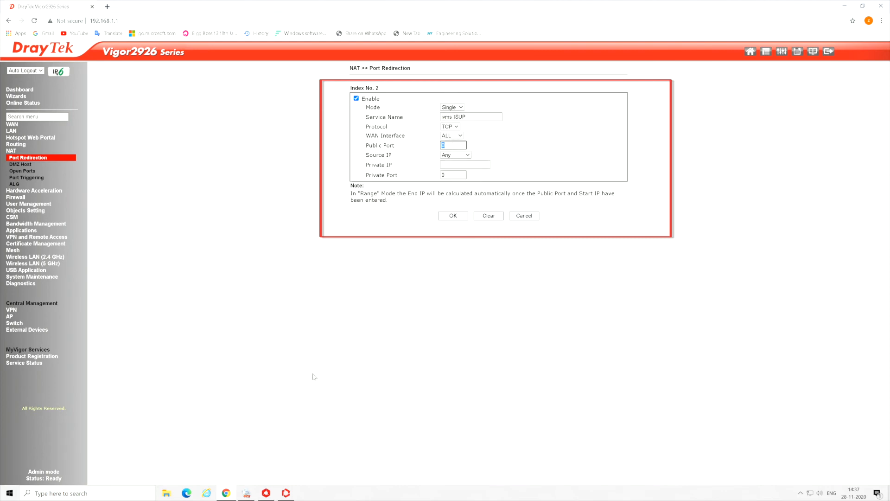
pyautogui.click(288, 493)
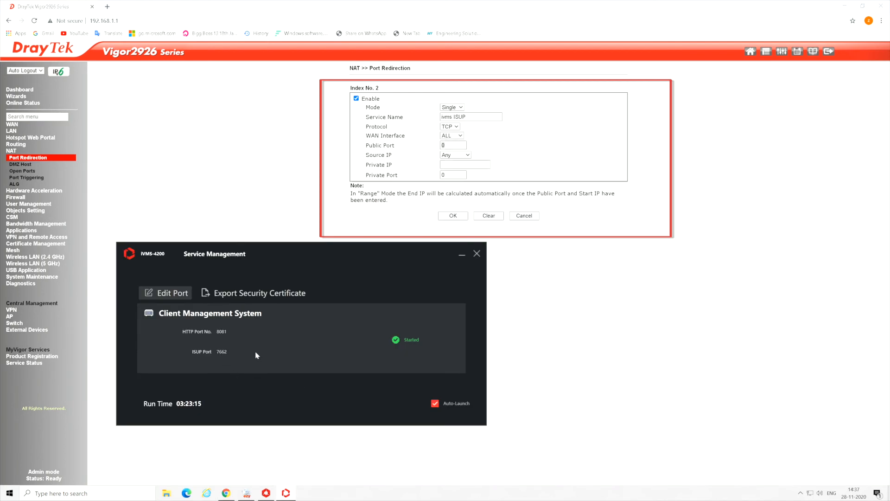
pyautogui.doubleClick(443, 145)
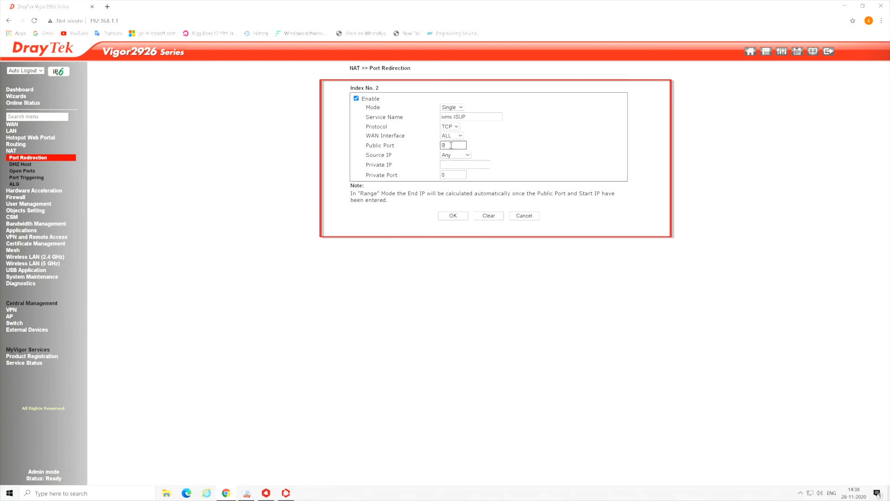
pyautogui.write('7662')
# Set private IP 192.168.1.200 and private port 7662, save the rule, and close the browser
pyautogui.click(442, 165)
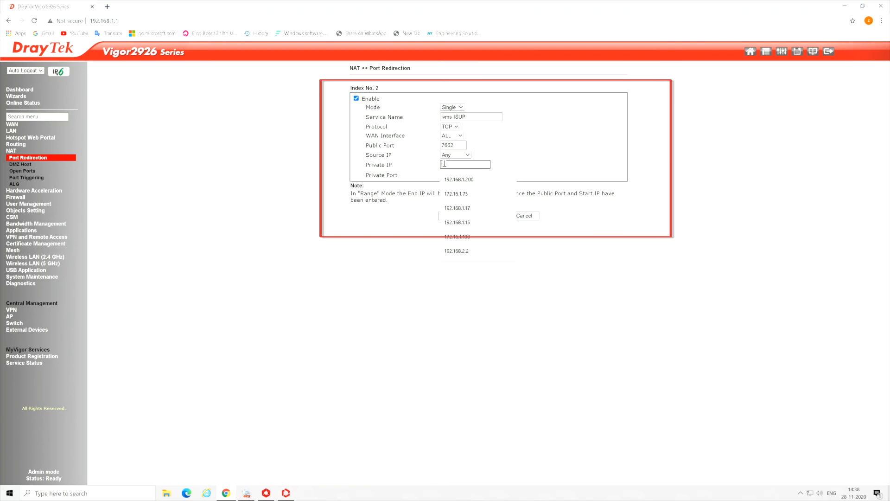
pyautogui.click(459, 179)
pyautogui.click(464, 174)
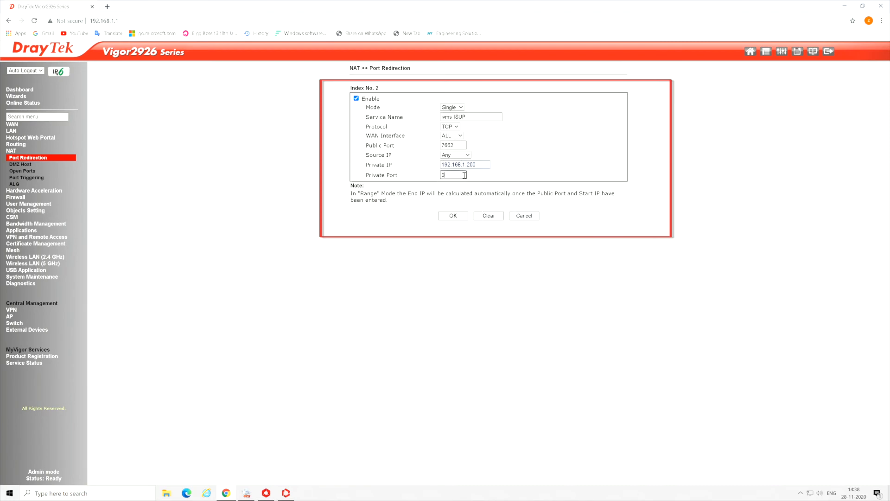
pyautogui.write('7662')
pyautogui.click(447, 214)
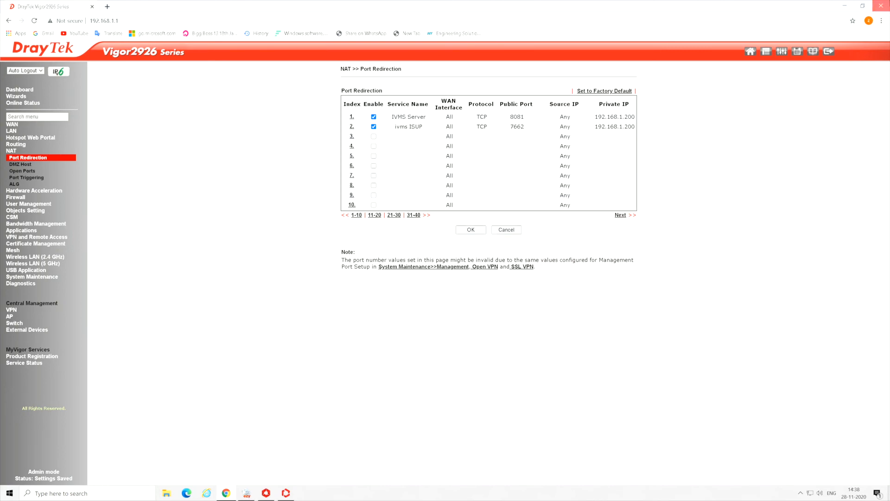
pyautogui.click(881, 6)
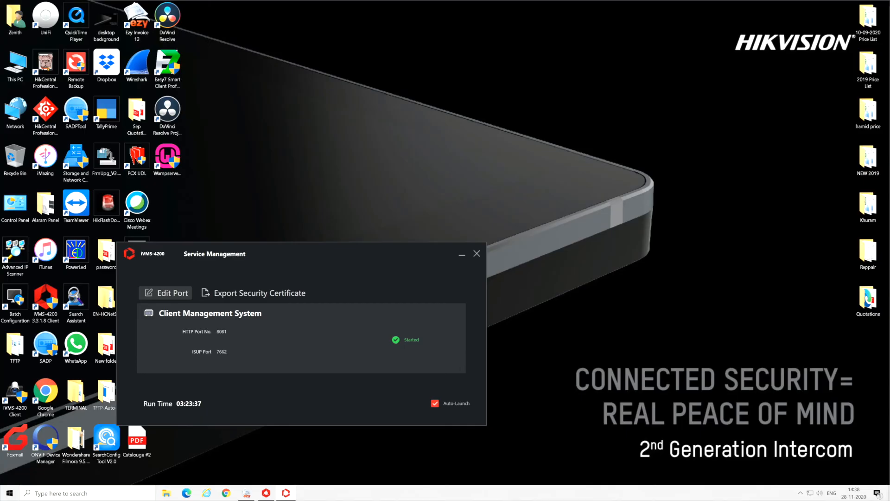
# Start adding a device in iVMS-4200 via ISUP and enter the name Ac 1
pyautogui.click(460, 255)
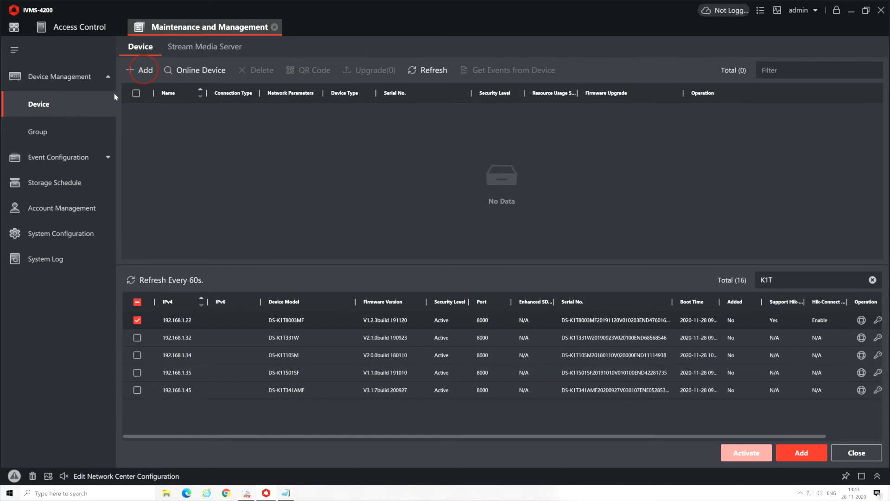
pyautogui.click(149, 71)
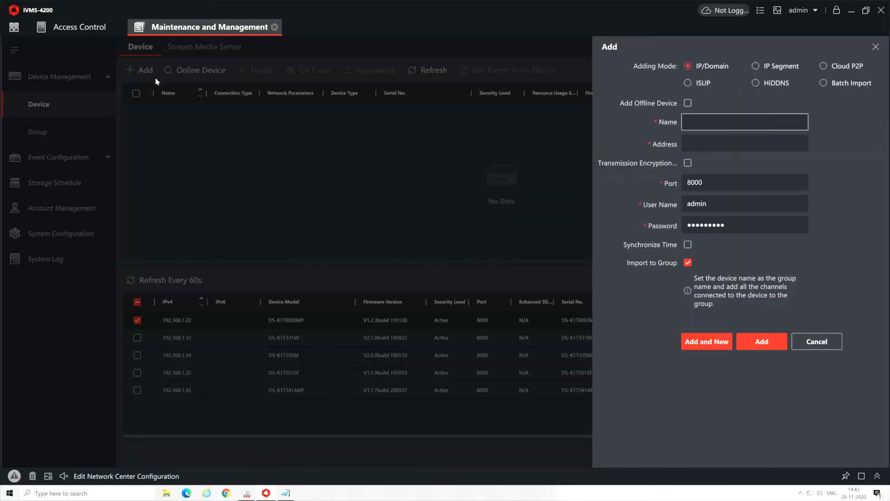
pyautogui.click(688, 85)
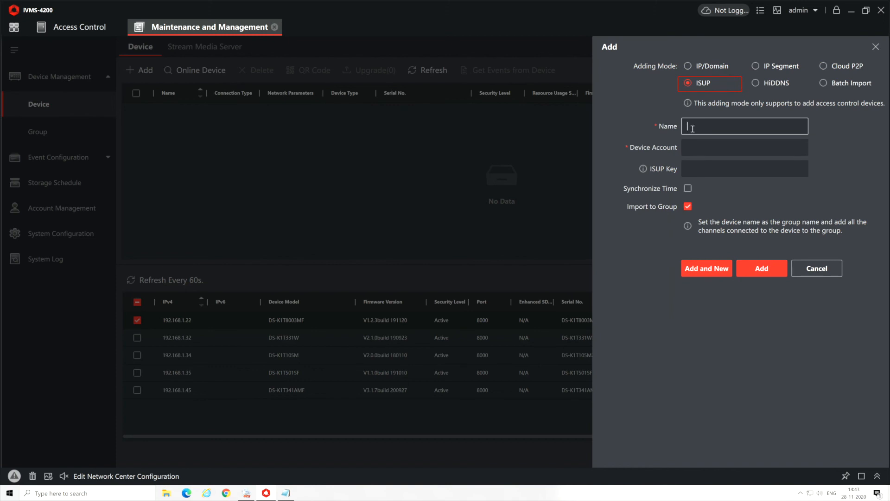
pyautogui.write('Ac 1 Dubai')
pyautogui.click(697, 154)
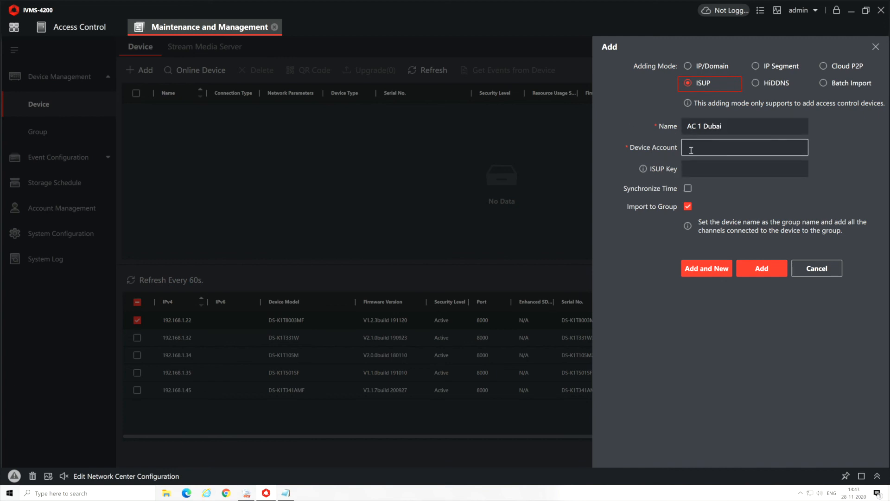
# Copy the device account from the Notepad notes and paste it into Device Account
pyautogui.click(306, 464)
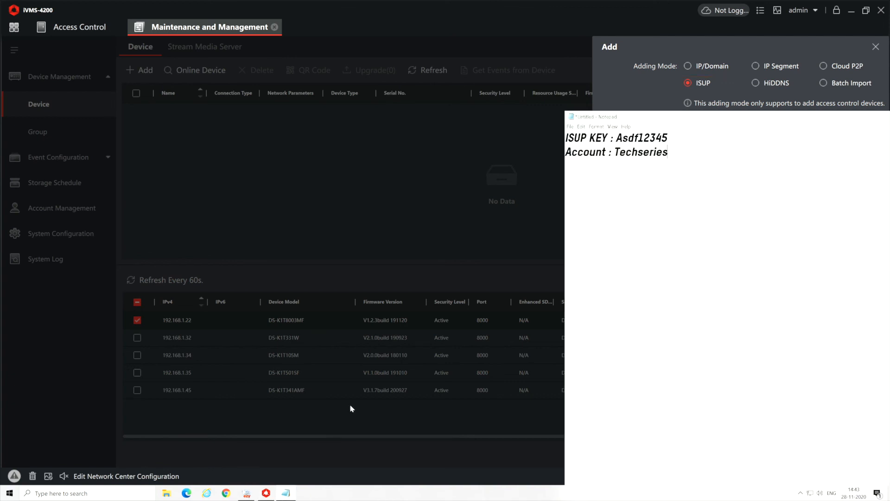
pyautogui.moveTo(670, 153); pyautogui.dragTo(615, 155)
pyautogui.rightClick(621, 155)
pyautogui.click(653, 181)
pyautogui.click(626, 107)
pyautogui.click(704, 147)
pyautogui.rightClick(687, 148)
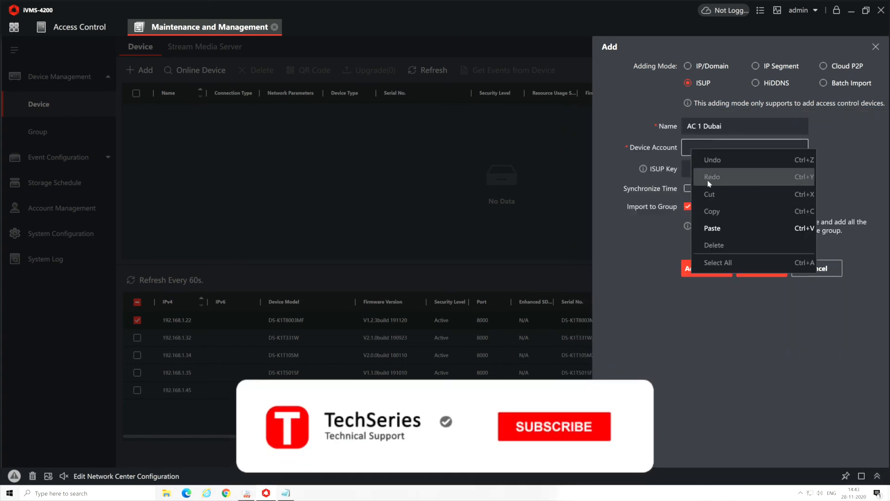
pyautogui.click(688, 228)
# Copy the ISUP key from the notes into the form and add the AC 1 Dubai controller
pyautogui.click(711, 169)
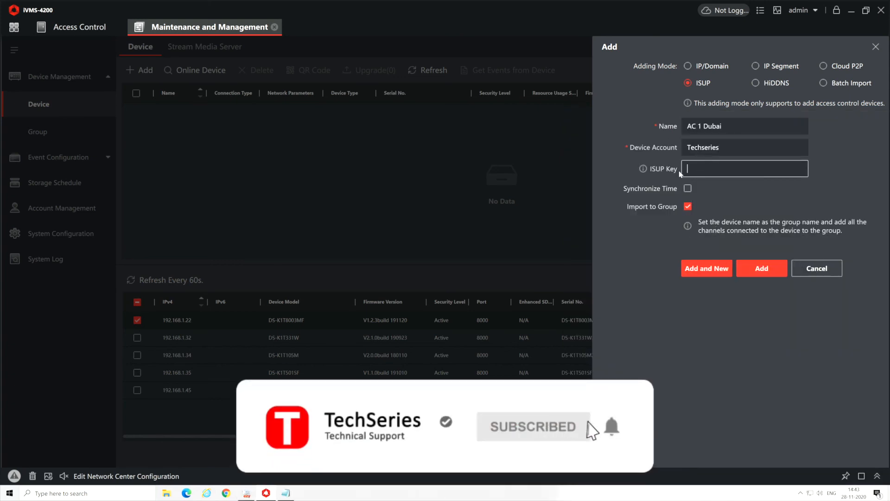
pyautogui.click(285, 492)
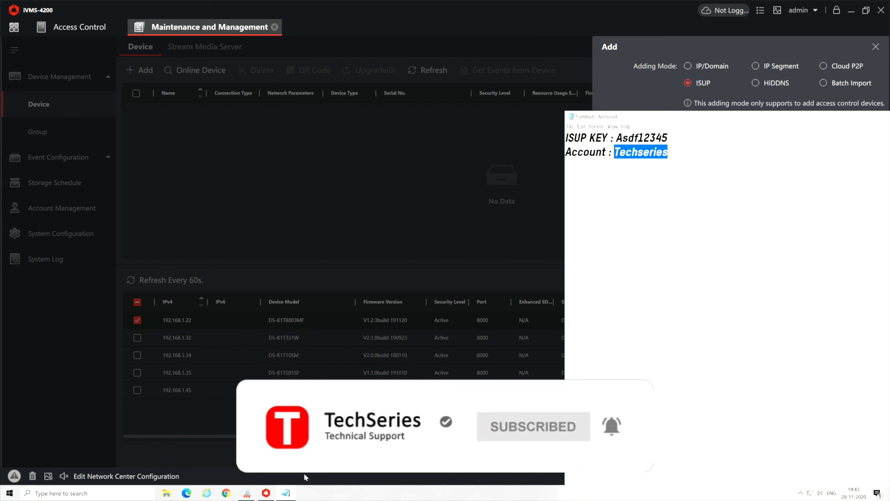
pyautogui.moveTo(617, 138); pyautogui.dragTo(667, 138)
pyautogui.rightClick(660, 138)
pyautogui.click(677, 162)
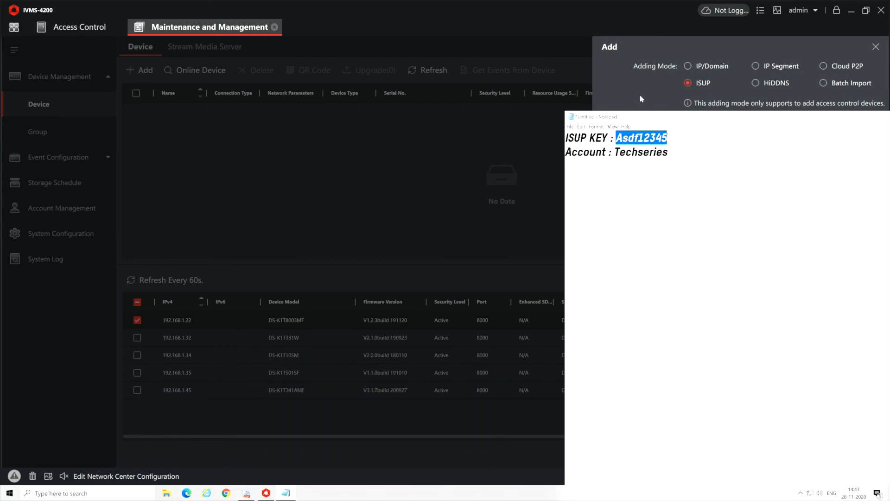
pyautogui.click(640, 95)
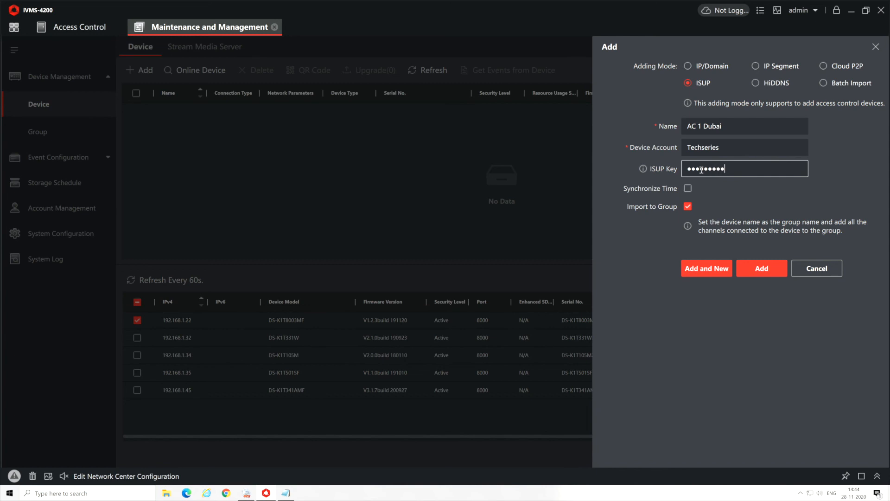
pyautogui.click(754, 269)
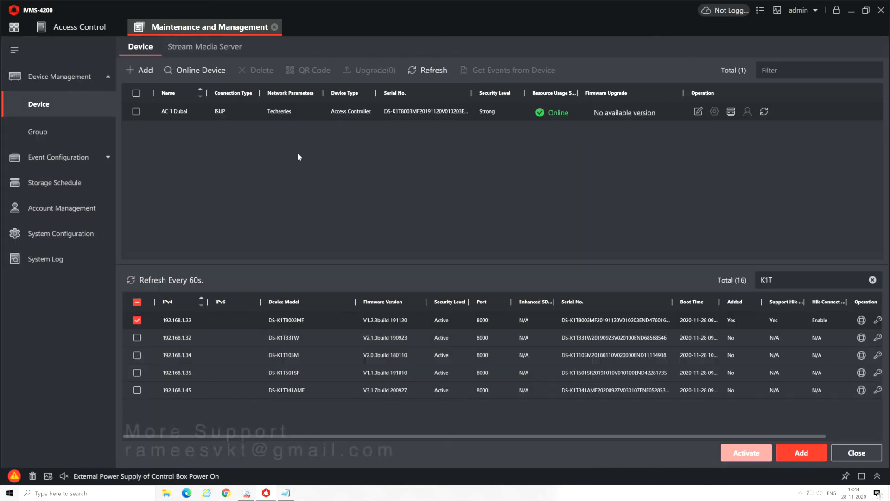